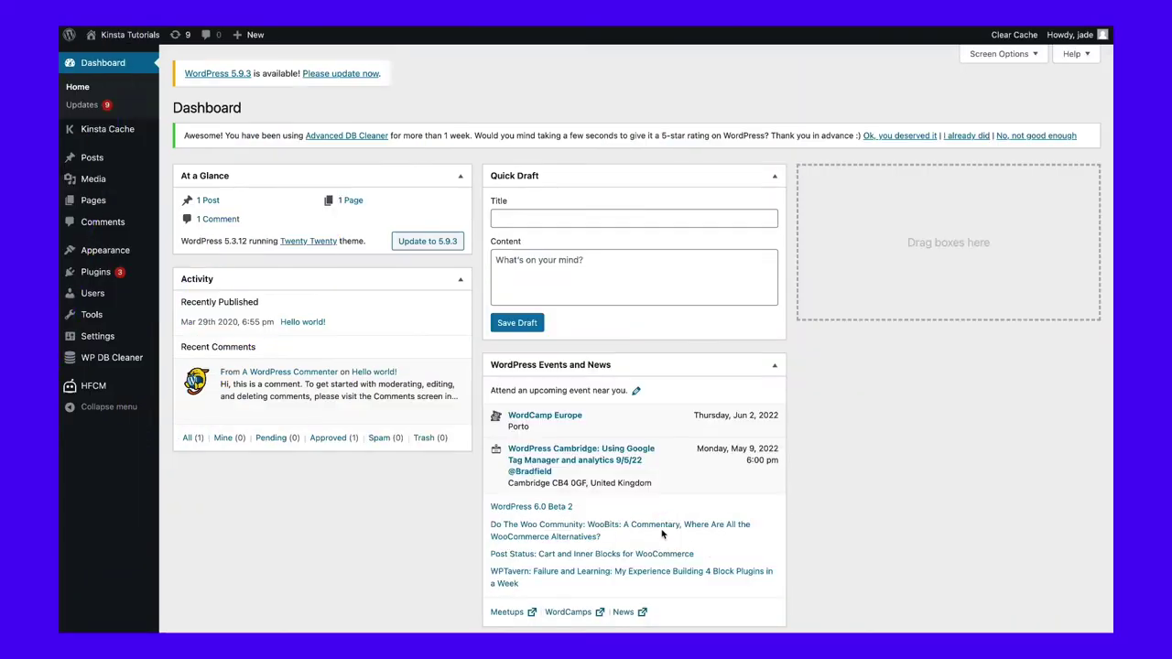
# Go to Appearance > Themes to reach the active Twenty Twenty theme
pyautogui.moveTo(140, 254)
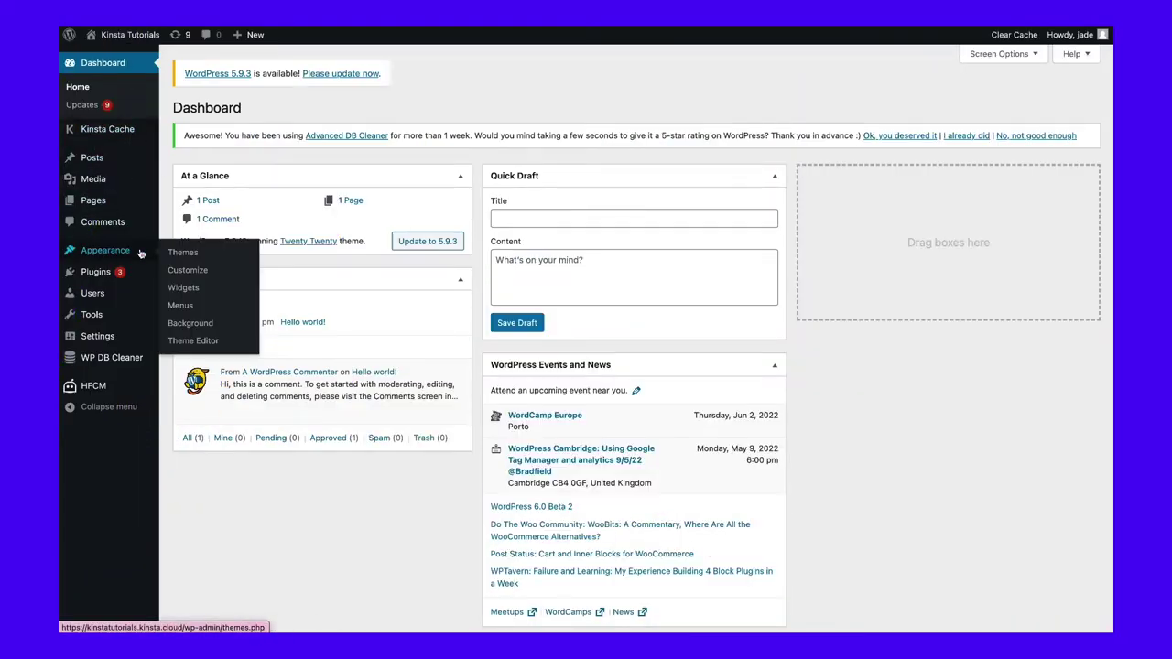
pyautogui.click(181, 253)
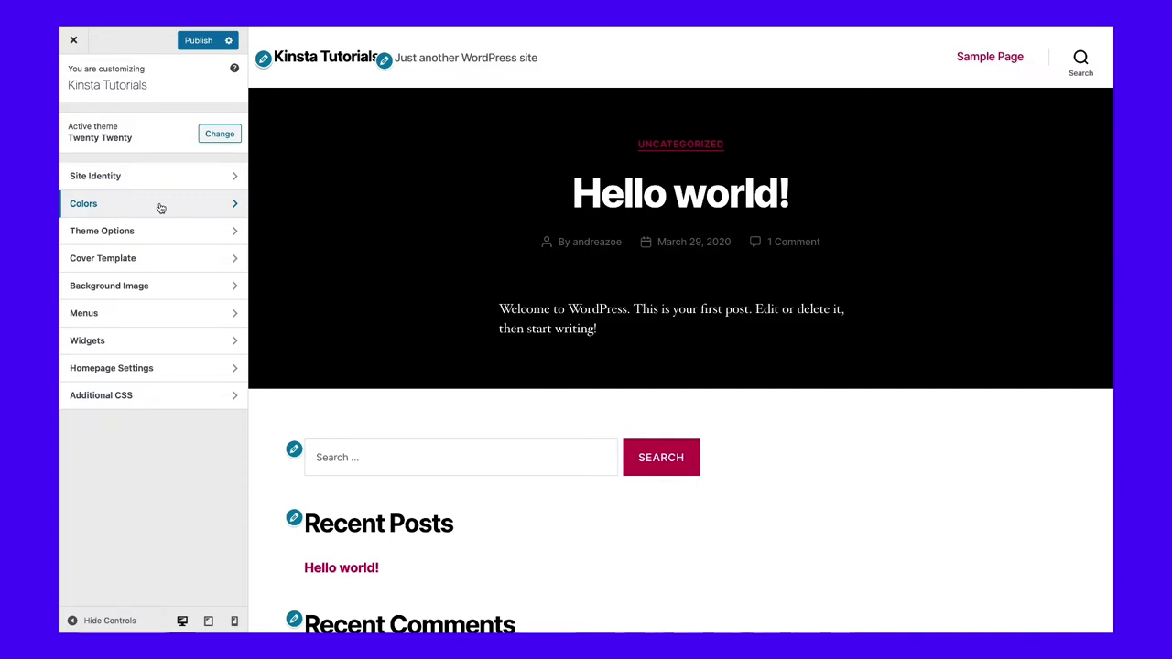
# Set the page background colour to the blue swatch after trying red, orange, green and purple
pyautogui.click(131, 209)
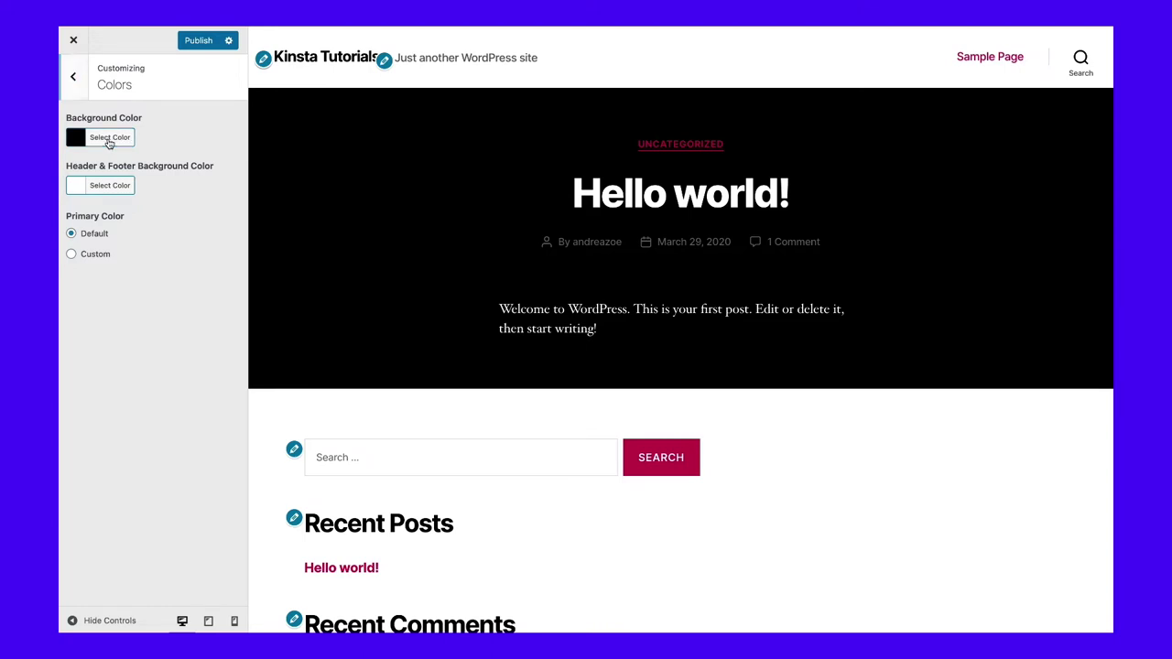
pyautogui.click(109, 140)
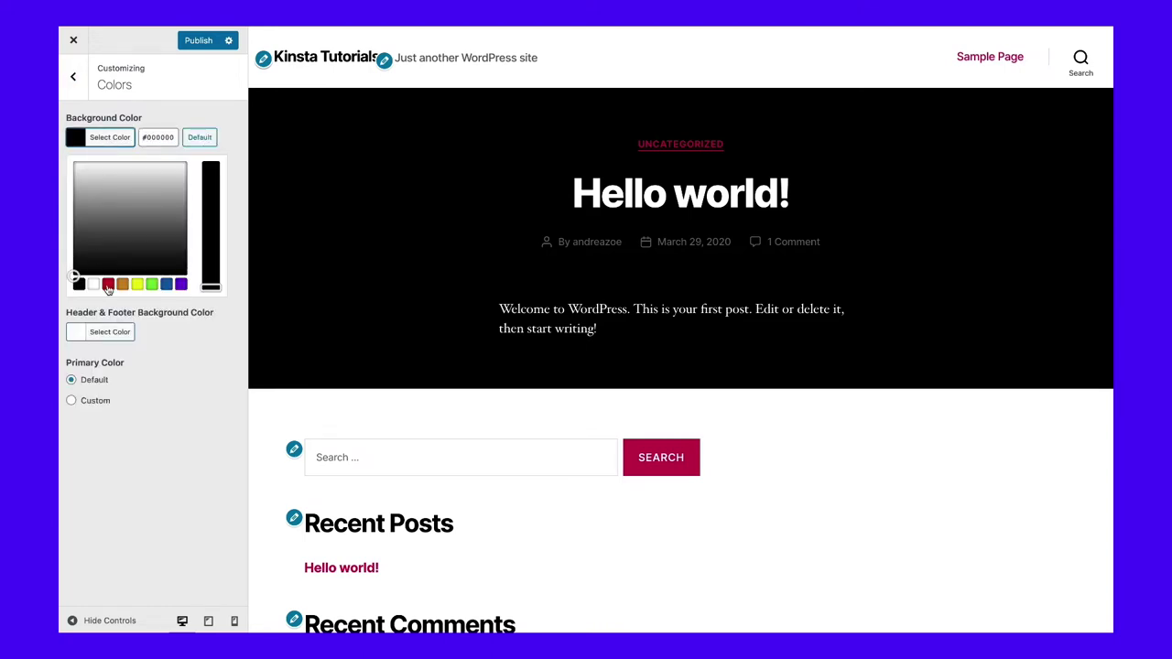
pyautogui.click(108, 286)
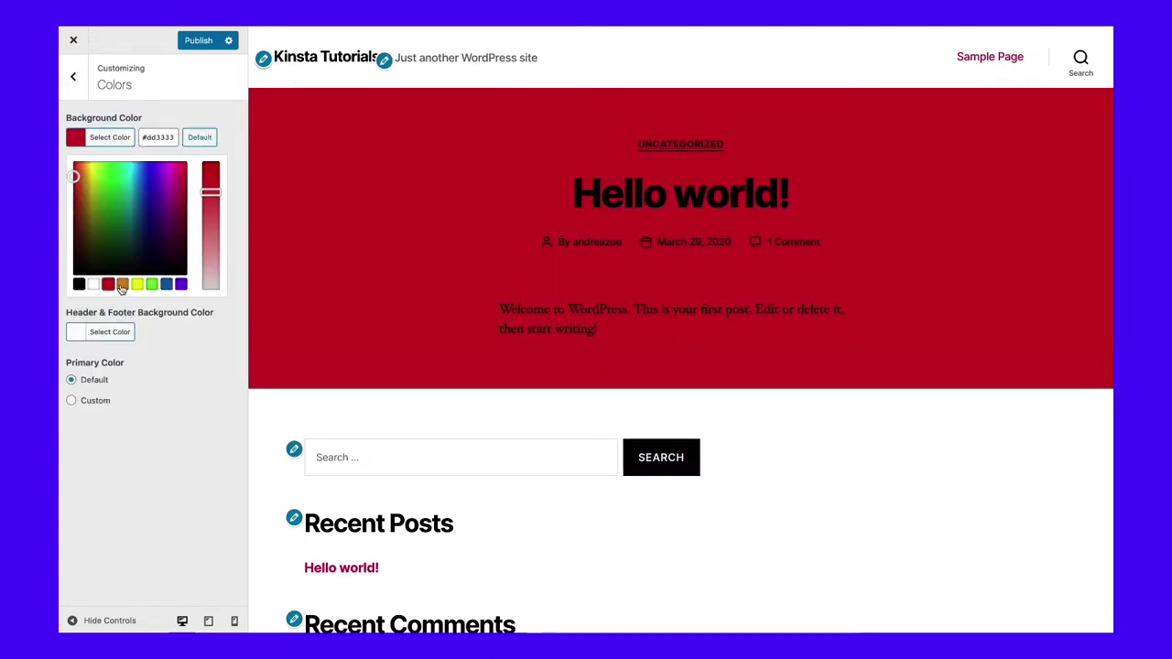
pyautogui.click(122, 286)
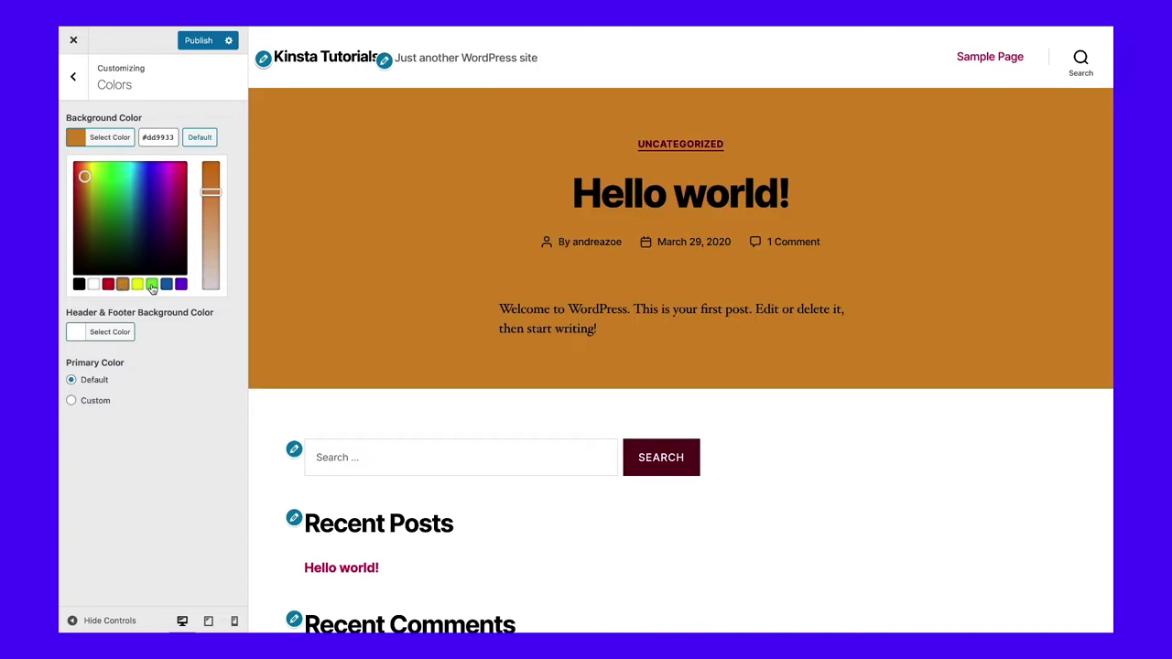
pyautogui.click(152, 285)
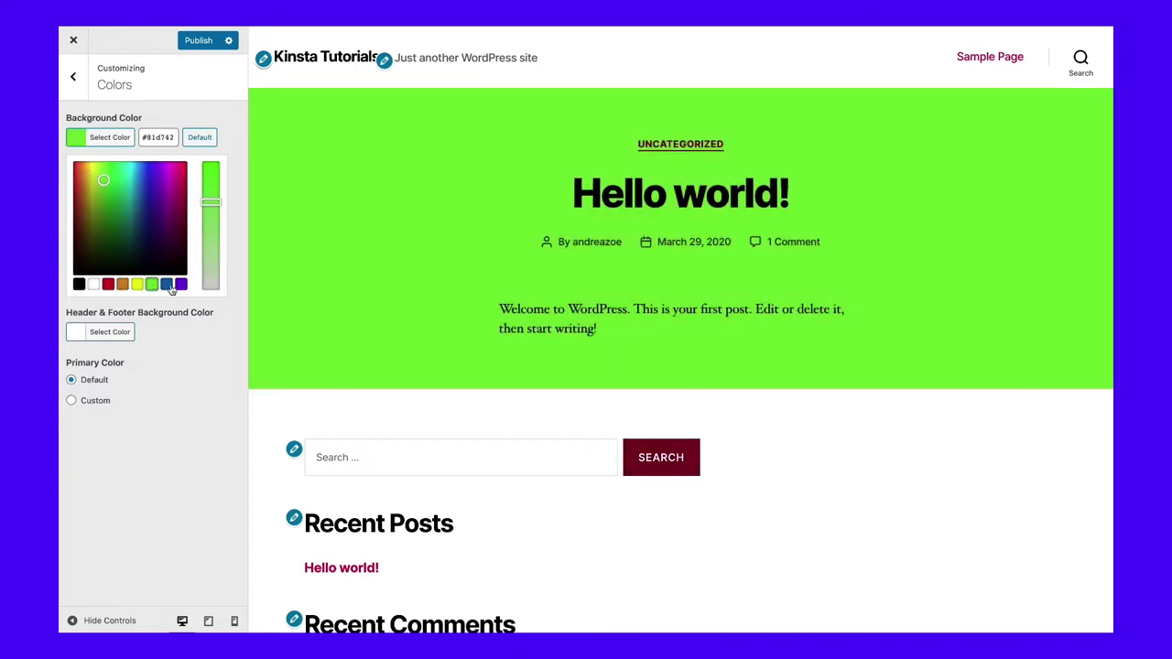
pyautogui.click(182, 285)
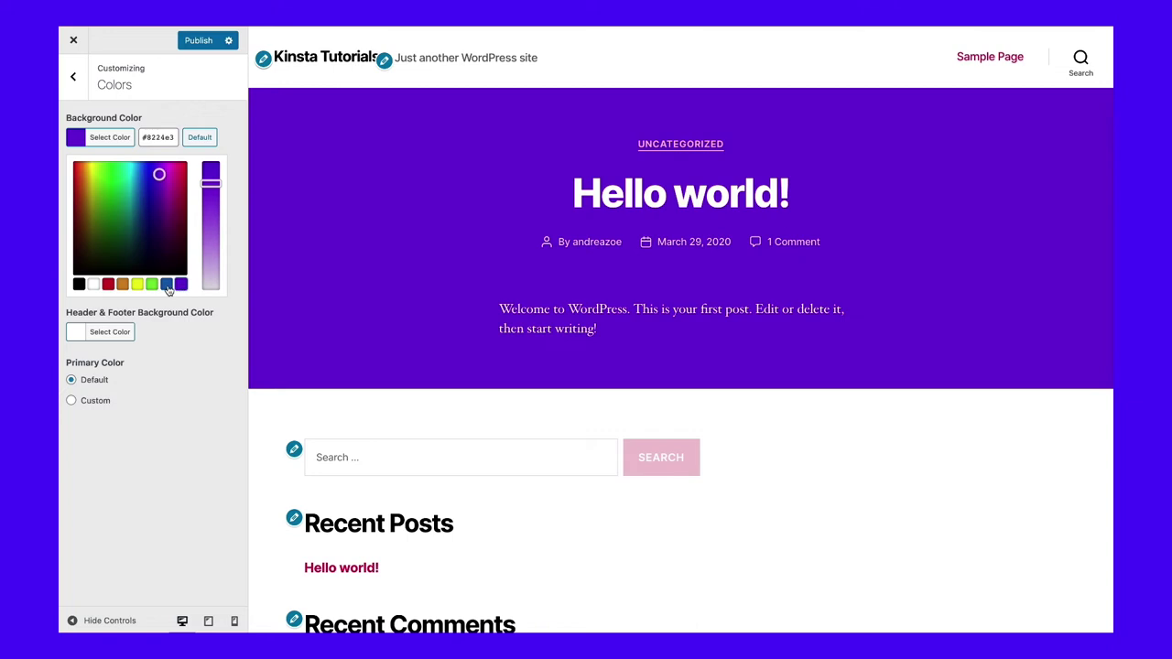
pyautogui.click(168, 287)
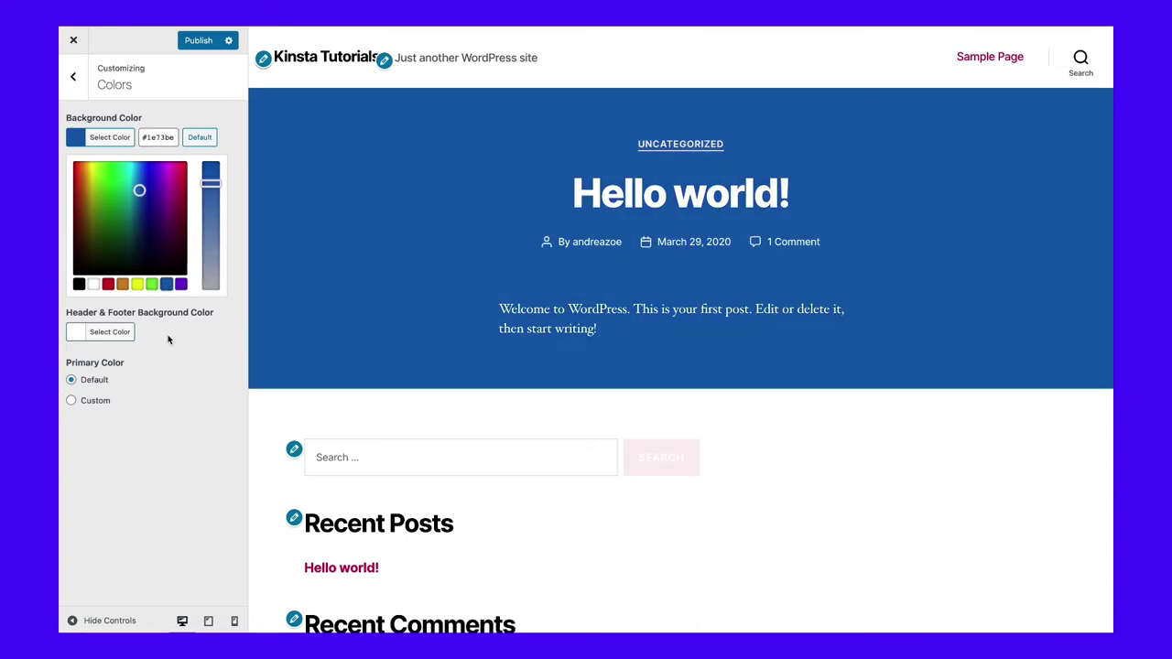
# Make the header and footer background black after briefly trying purple
pyautogui.click(110, 333)
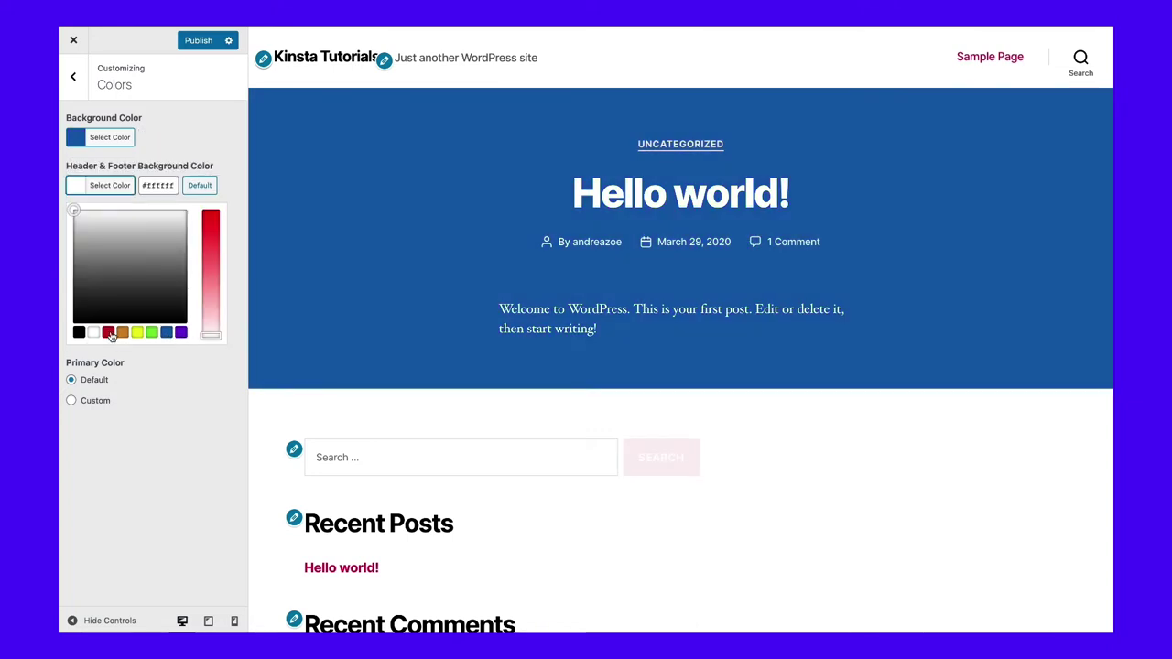
pyautogui.click(79, 334)
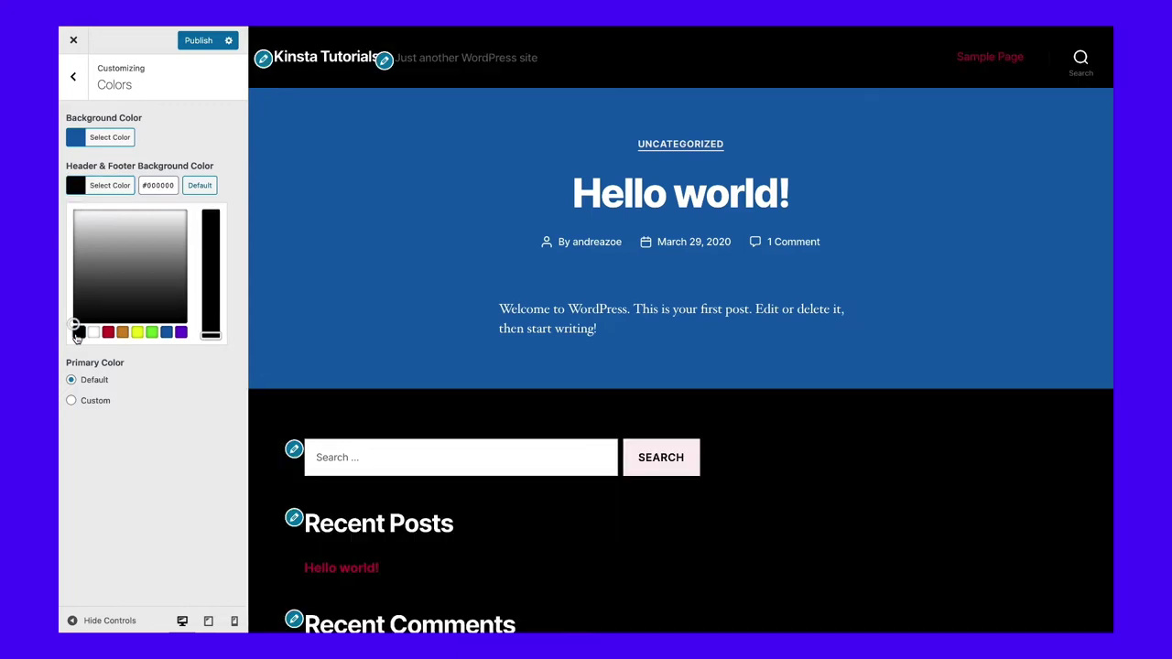
pyautogui.click(180, 334)
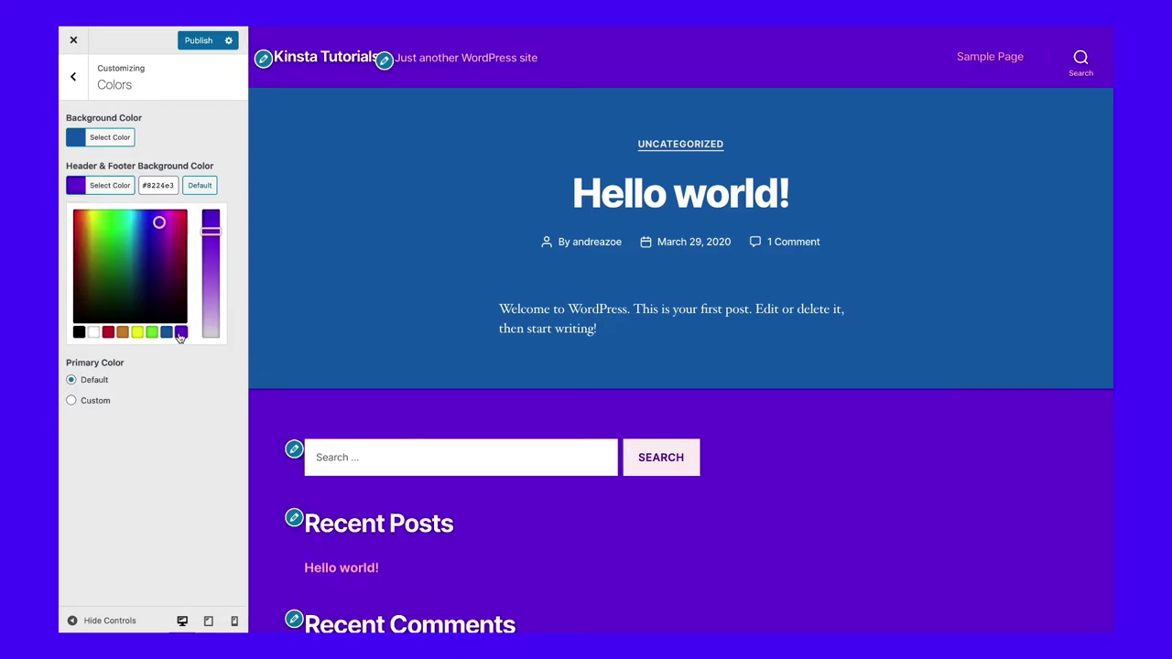
pyautogui.click(79, 333)
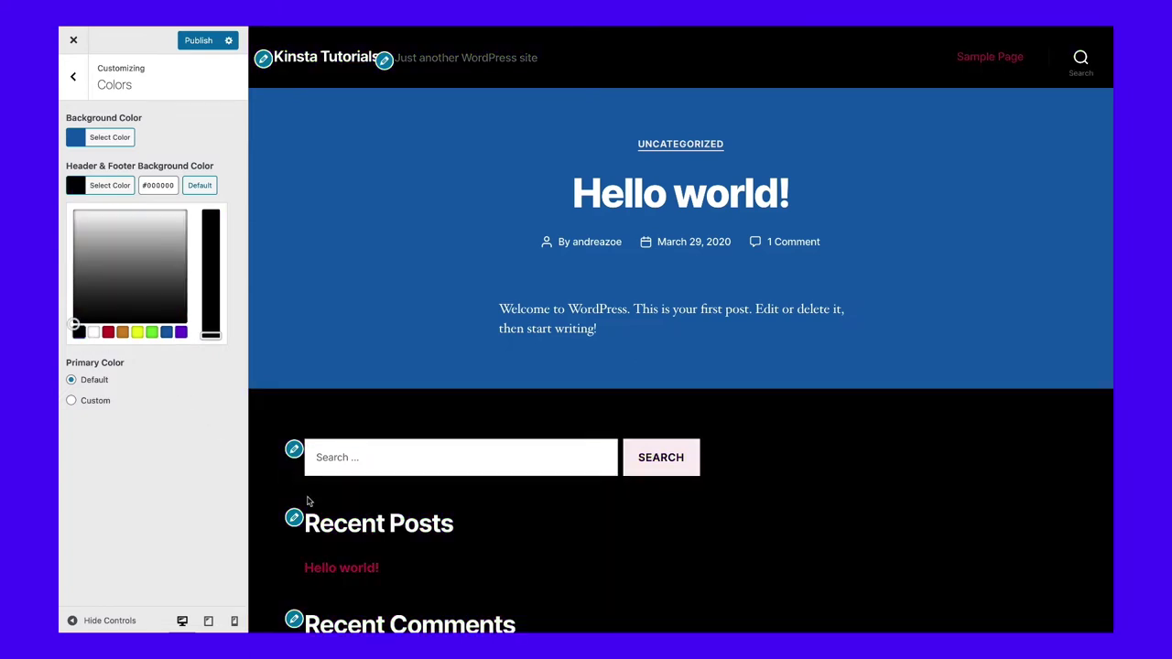
pyautogui.scroll(-10, 309, 497)
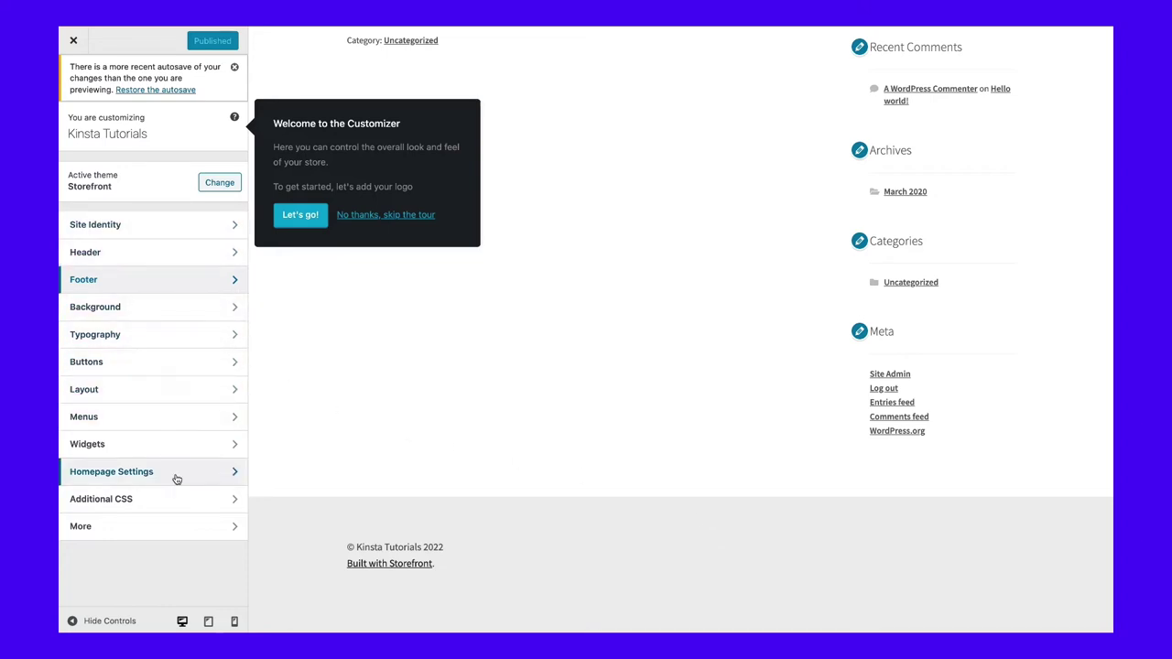
# Glance at Storefront's More section, then go to the Footer colour settings
pyautogui.click(173, 531)
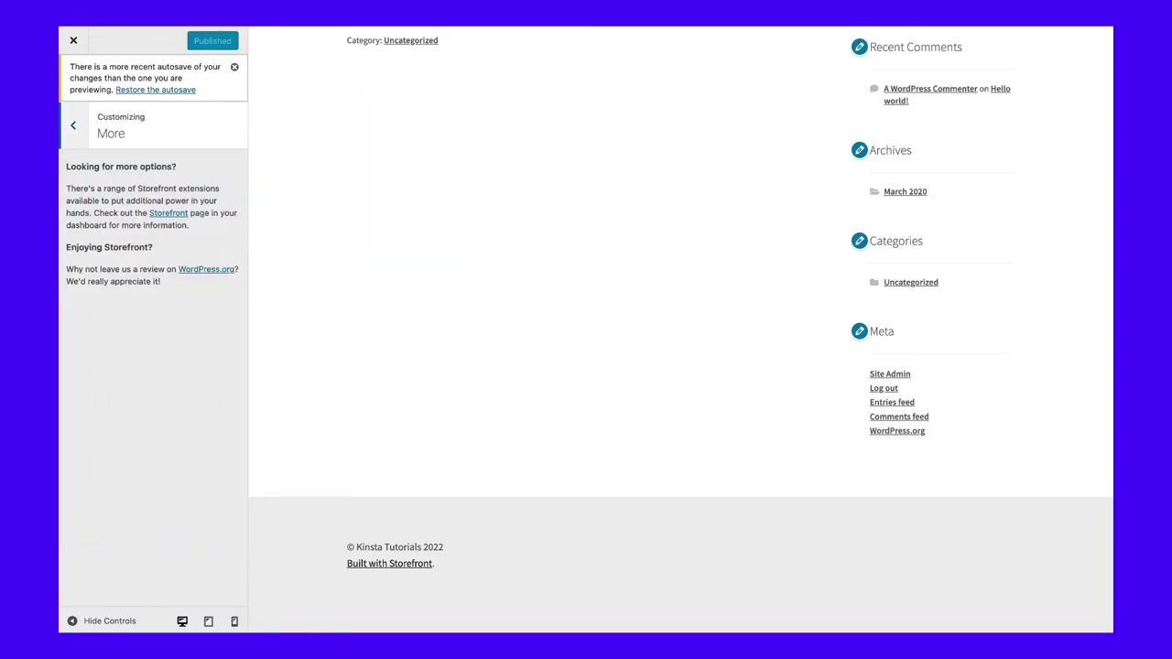
pyautogui.click(74, 126)
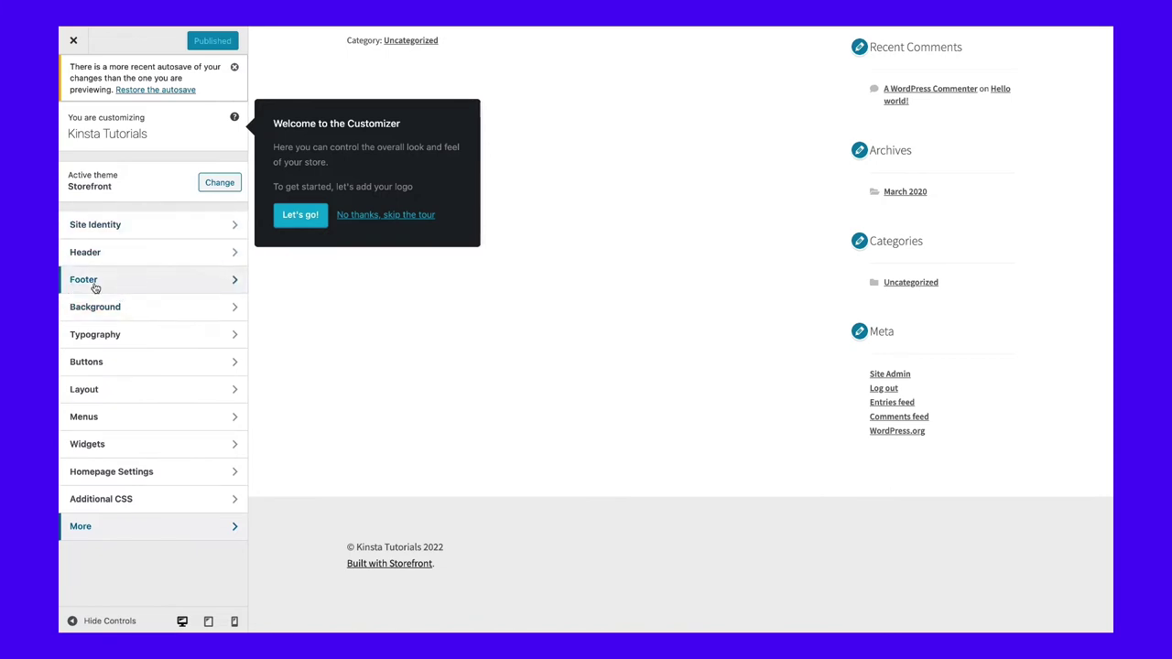
pyautogui.click(128, 285)
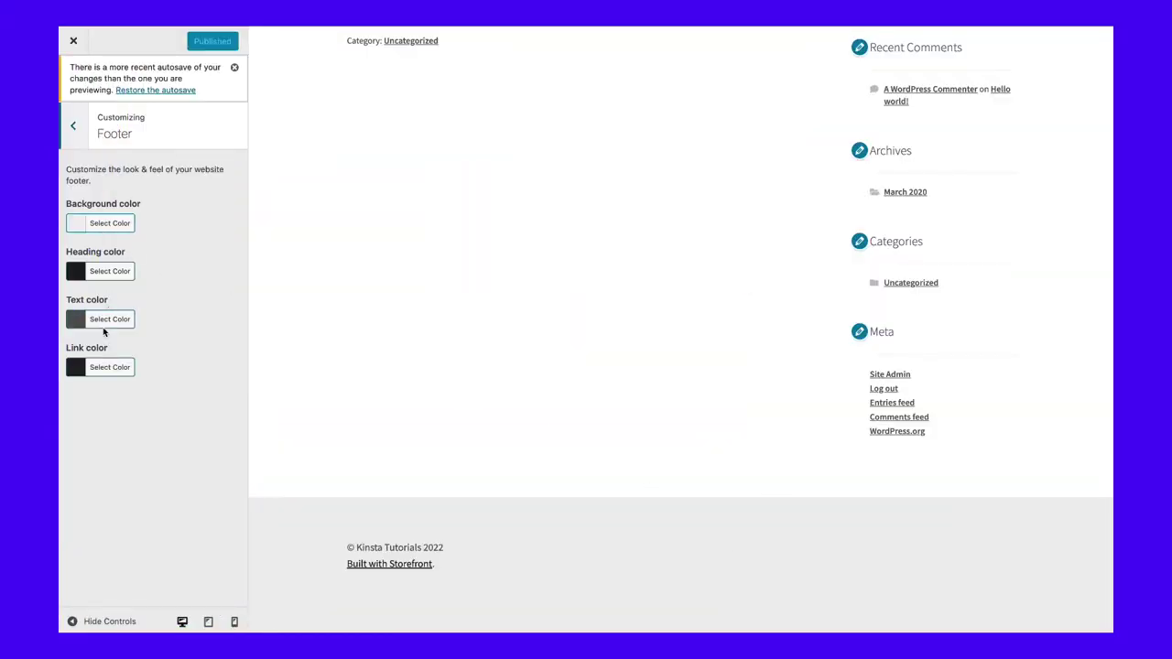
# Set the footer background to black, footer text to white and footer links to red #dd3333
pyautogui.click(106, 229)
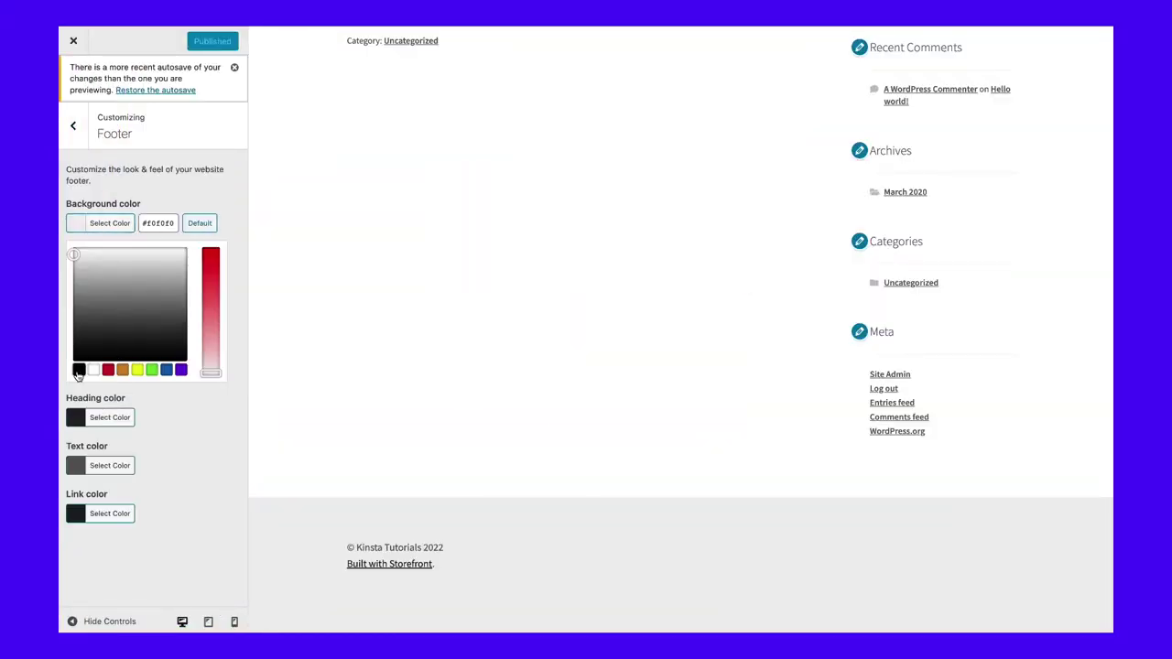
pyautogui.click(79, 370)
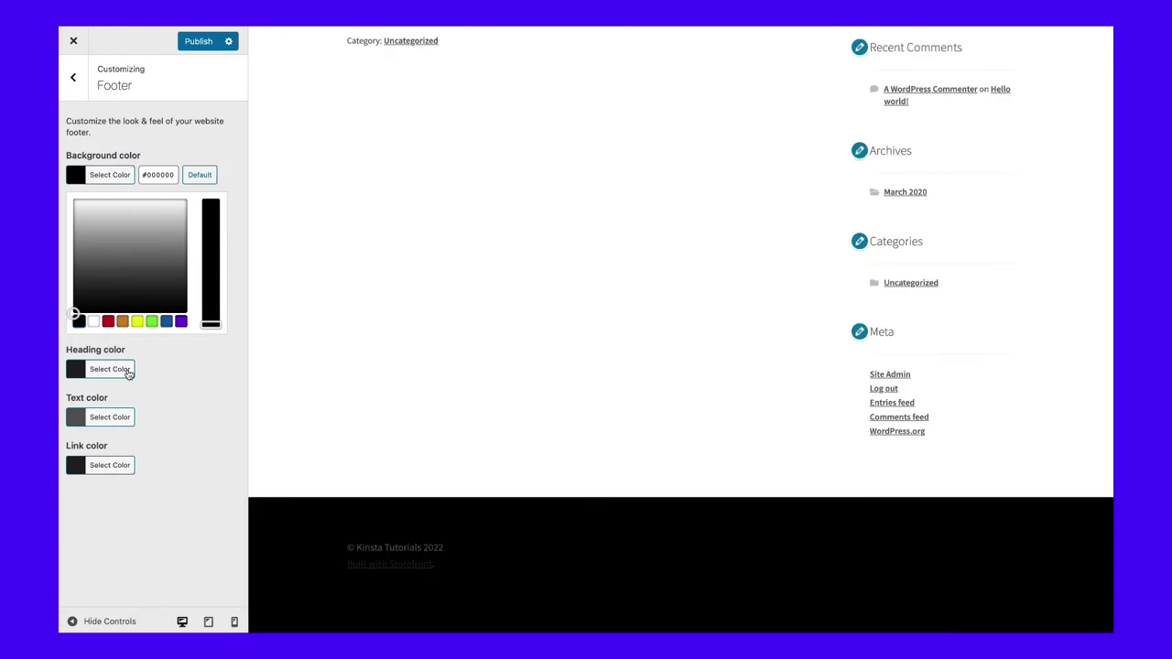
pyautogui.click(103, 418)
pyautogui.click(94, 418)
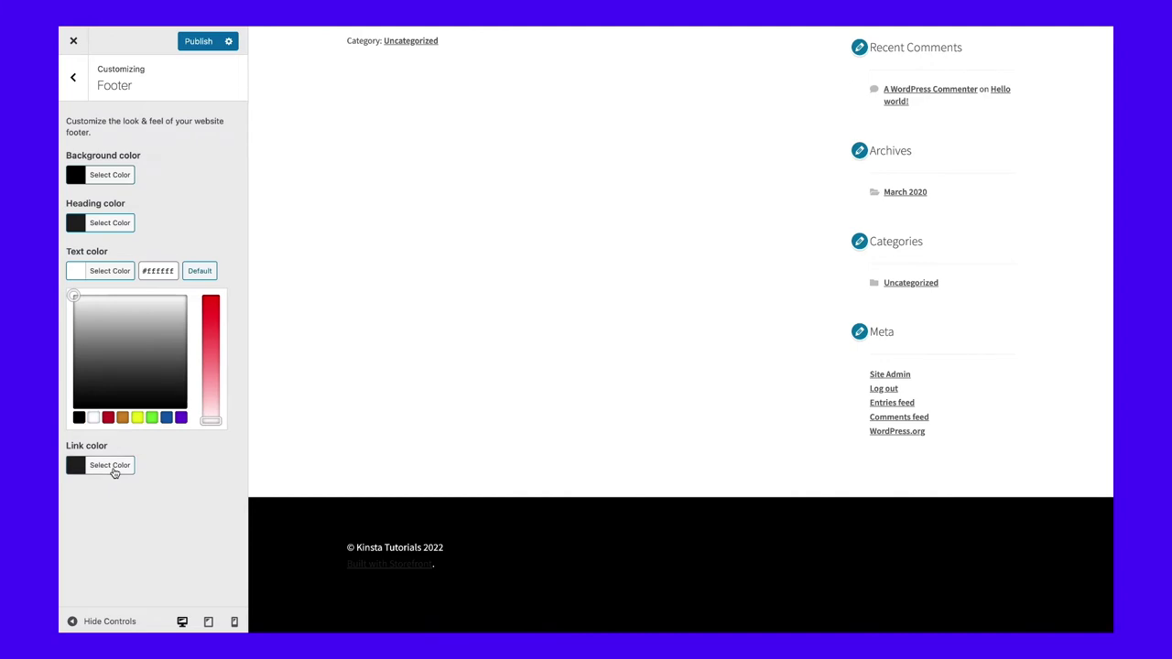
pyautogui.click(114, 469)
pyautogui.click(108, 465)
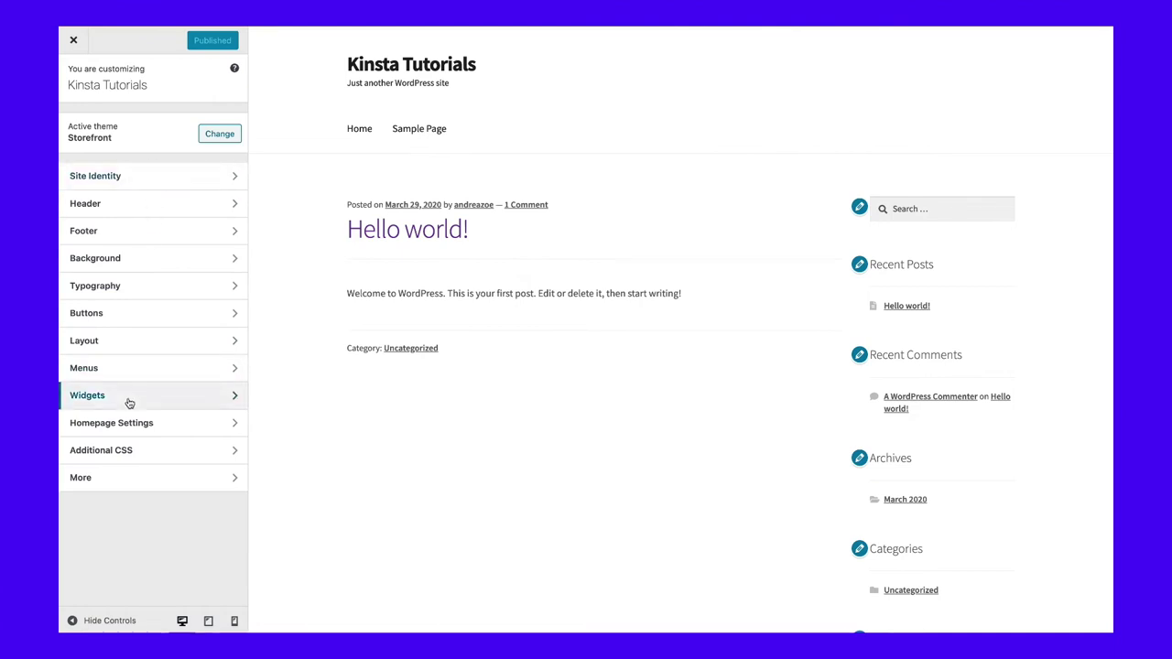
# Review the Footer Column 1 and Sidebar widget areas, then go to Footer Column 2
pyautogui.click(193, 403)
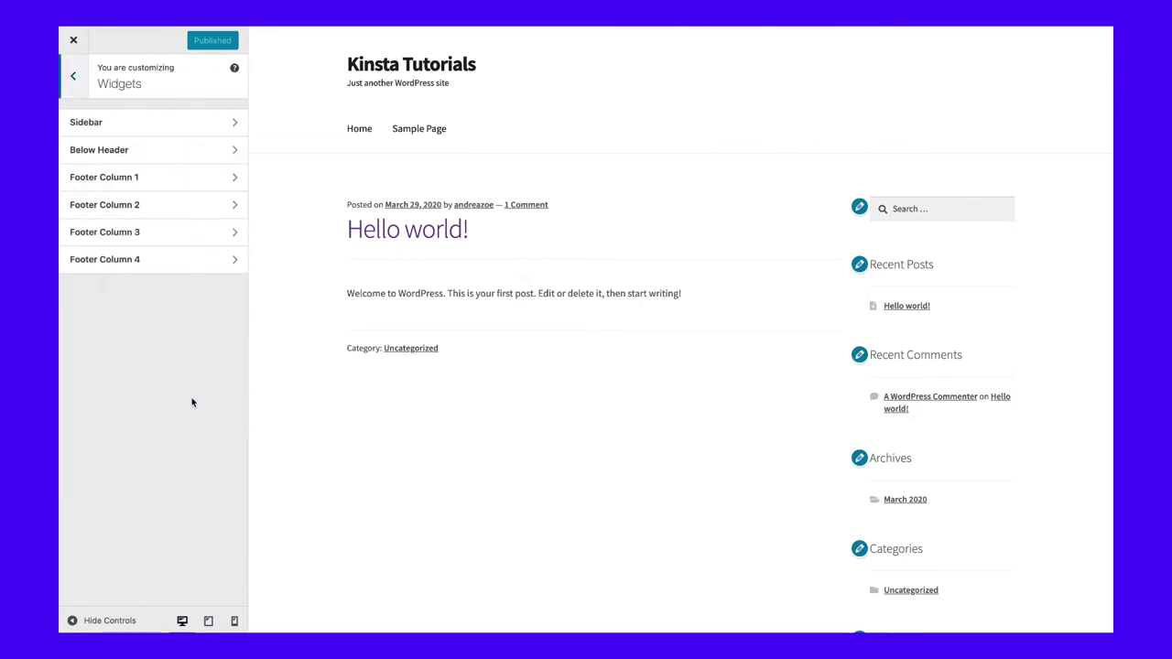
pyautogui.click(151, 183)
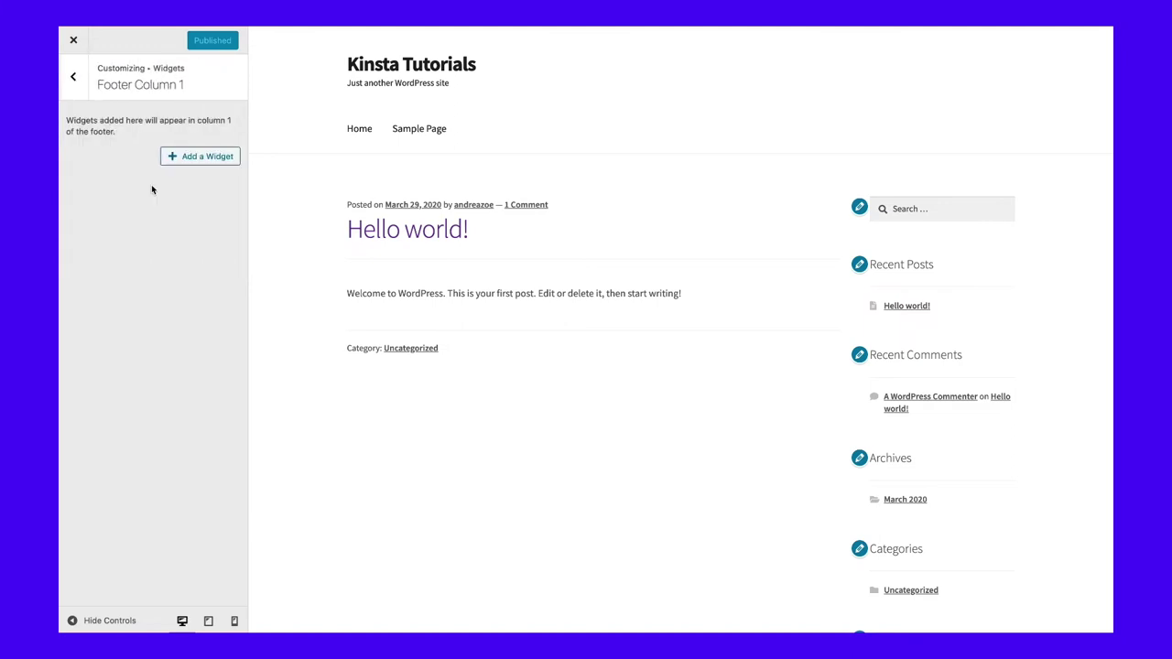
pyautogui.click(75, 80)
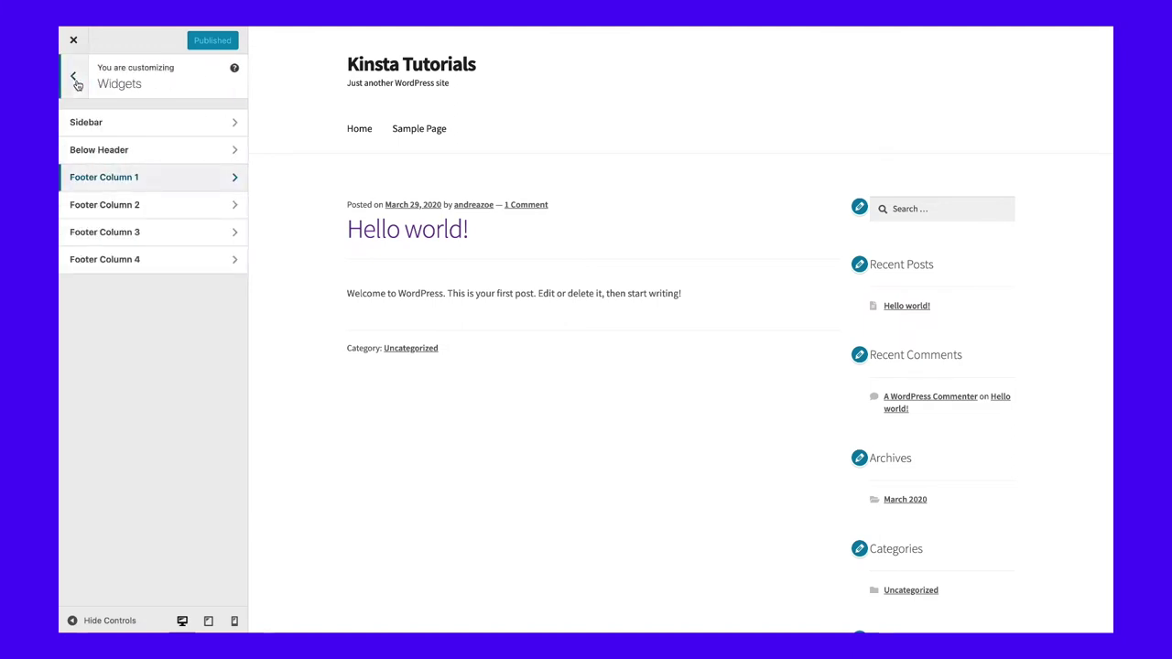
pyautogui.click(159, 131)
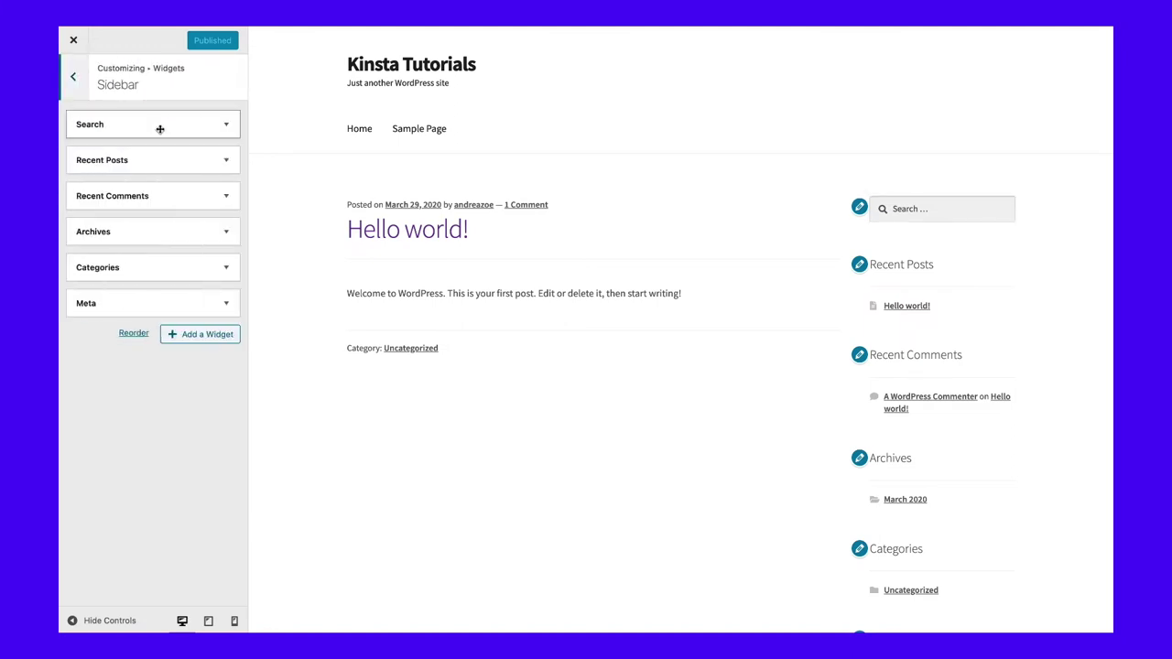
pyautogui.click(77, 79)
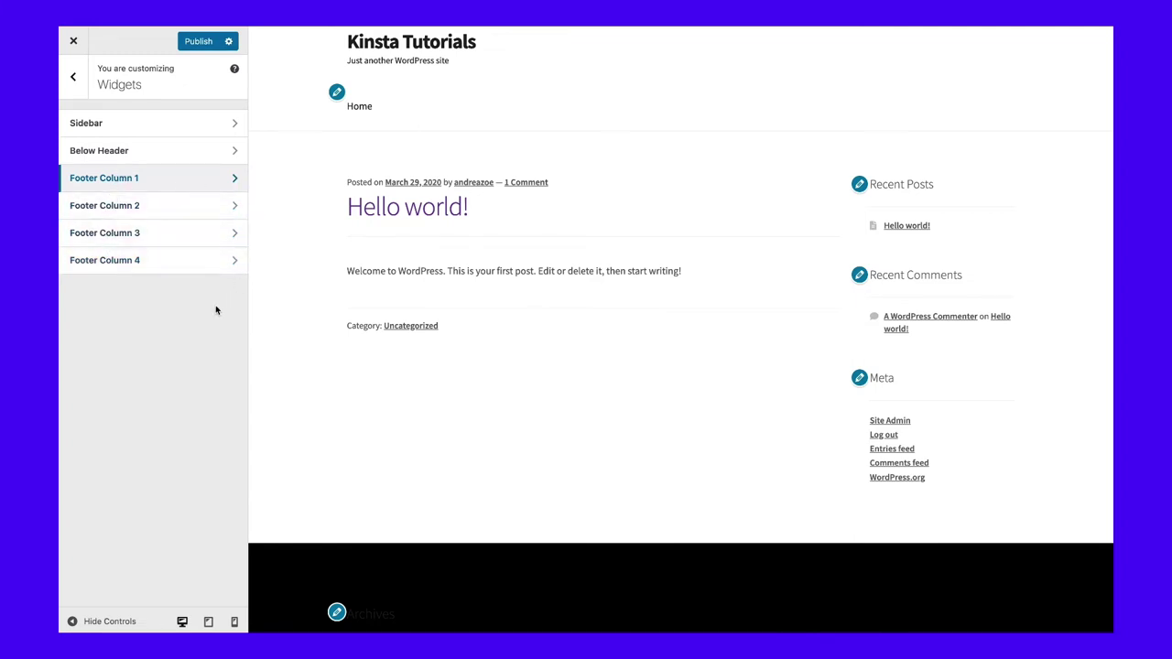
pyautogui.click(182, 204)
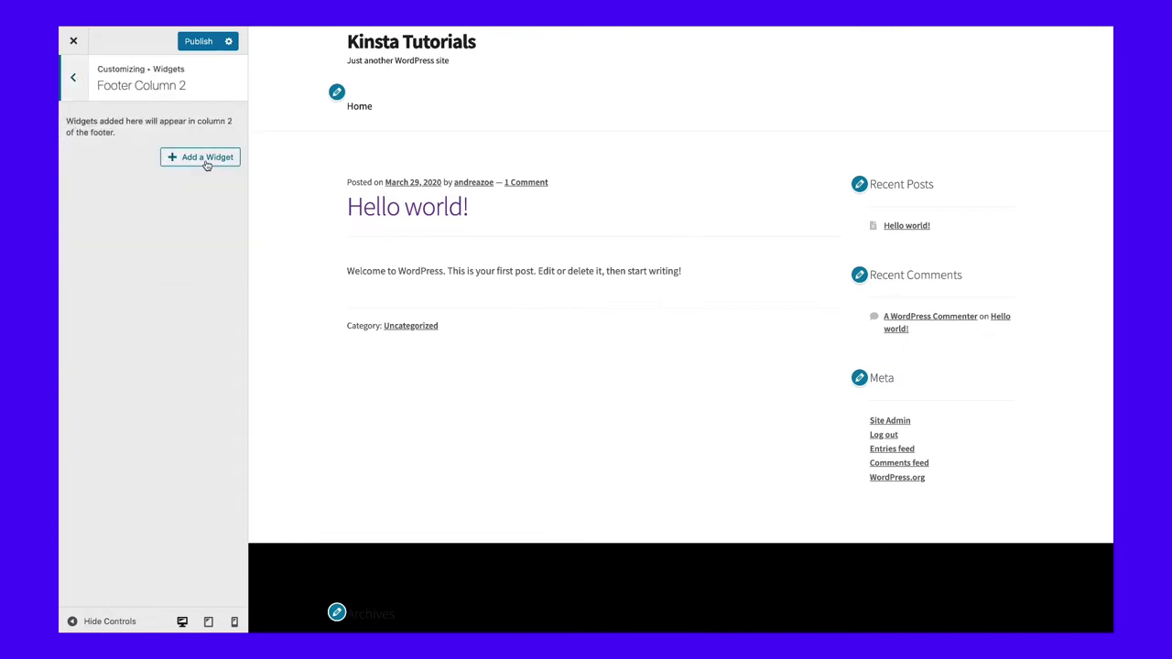
# Add a Pages widget to Footer Column 2 and drag it higher in the list
pyautogui.click(205, 159)
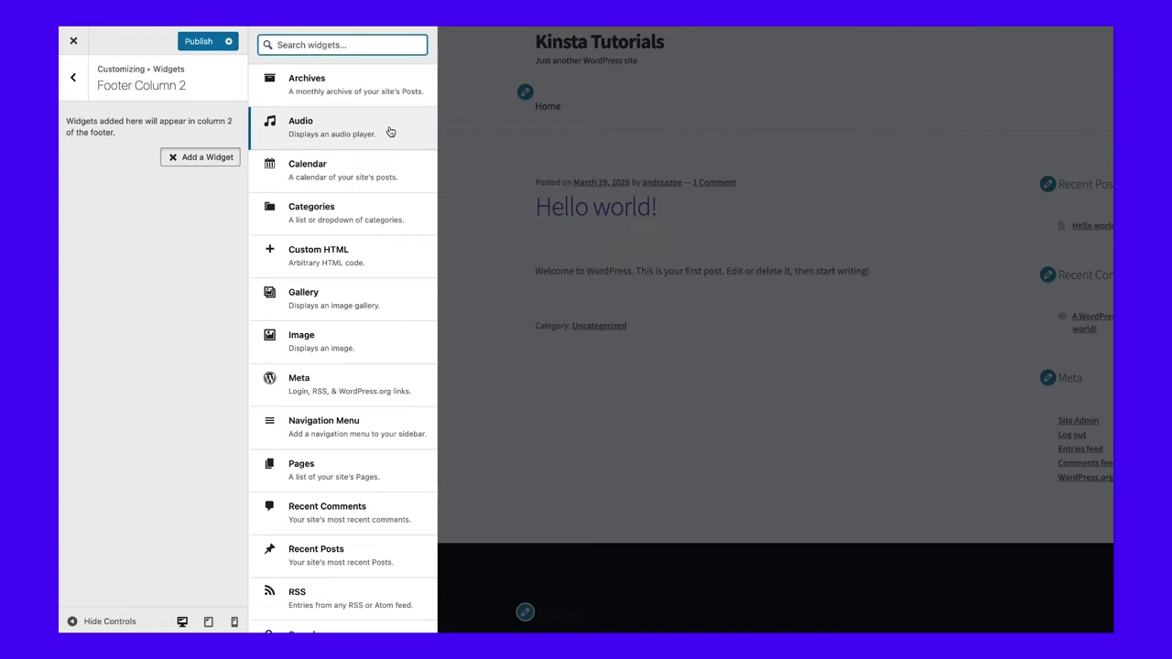
pyautogui.scroll(-2, 352, 303)
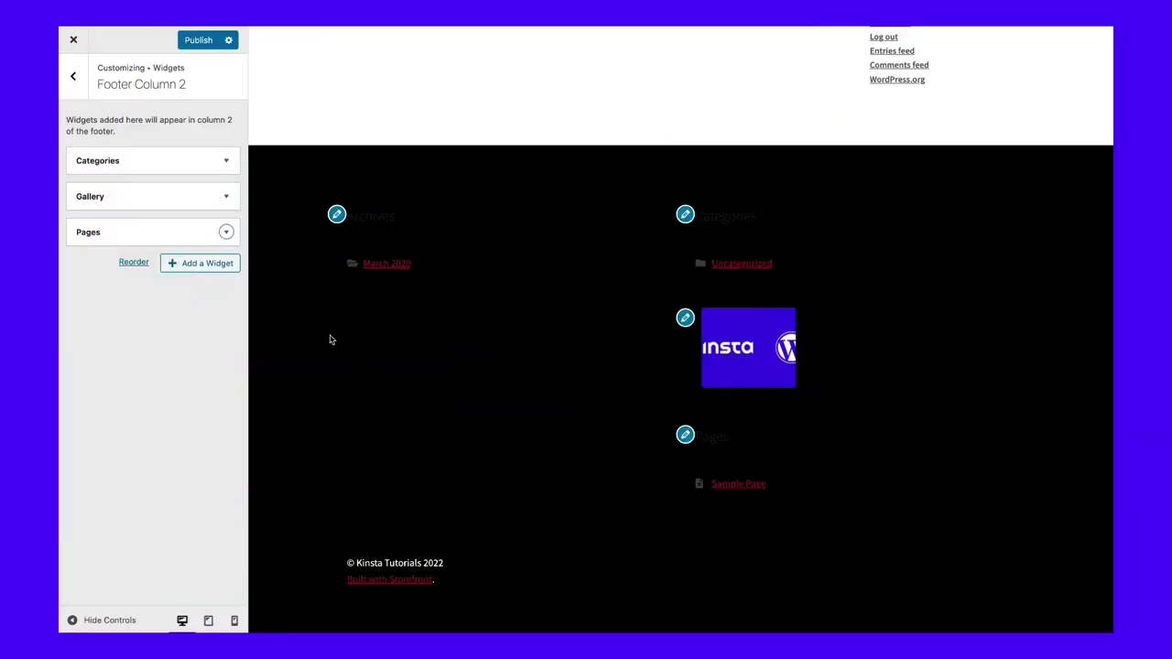
pyautogui.moveTo(152, 230); pyautogui.dragTo(154, 202)
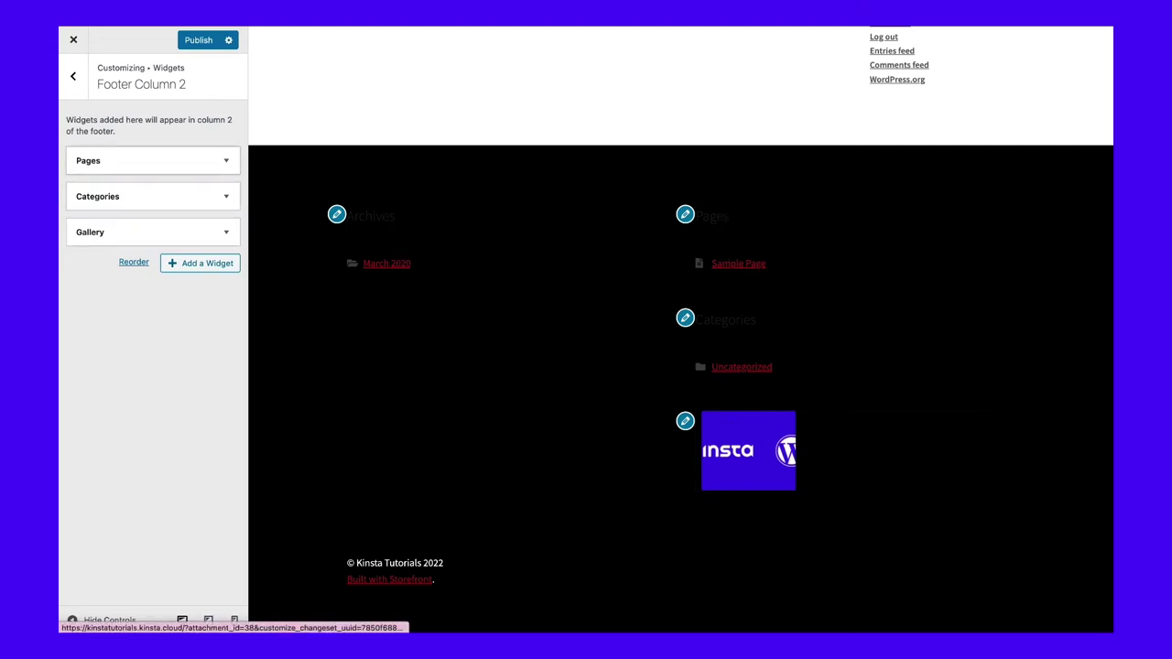
# Add Navigation Menu and Search widgets to the column and test the footer search box
pyautogui.click(182, 264)
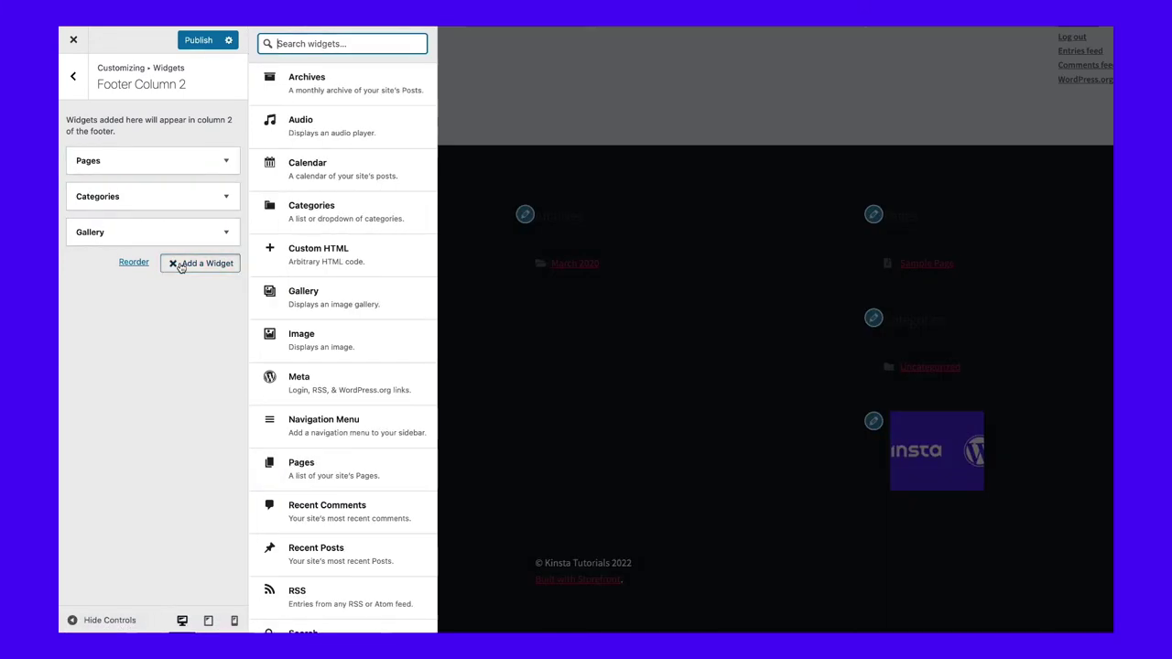
pyautogui.scroll(-4, 369, 273)
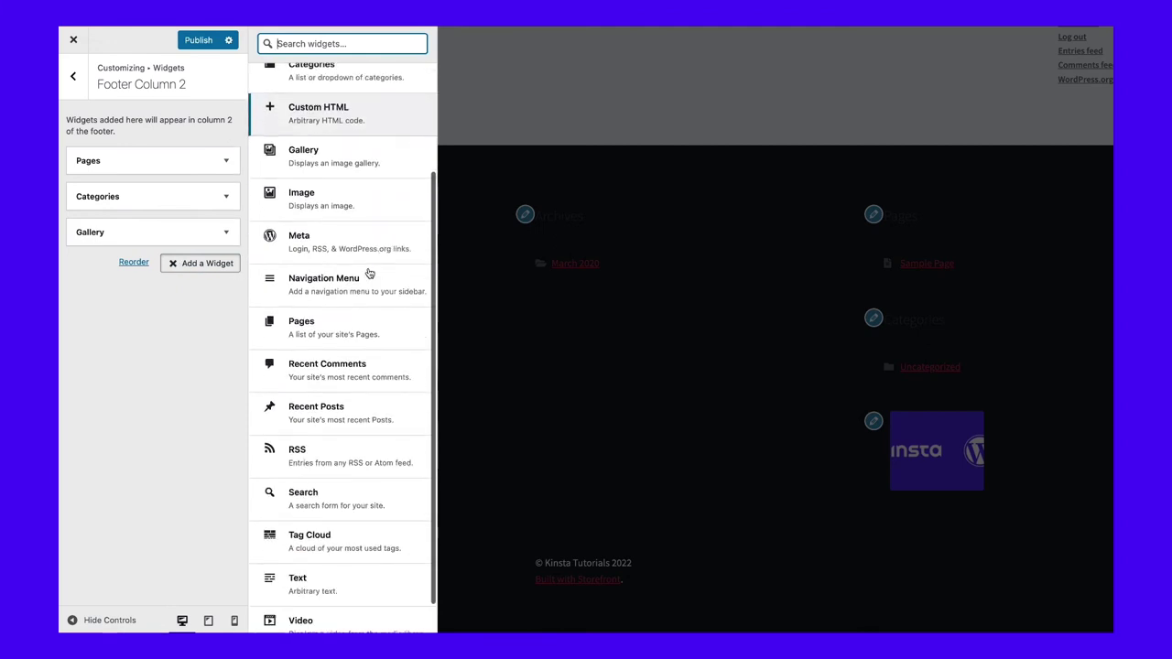
pyautogui.click(363, 256)
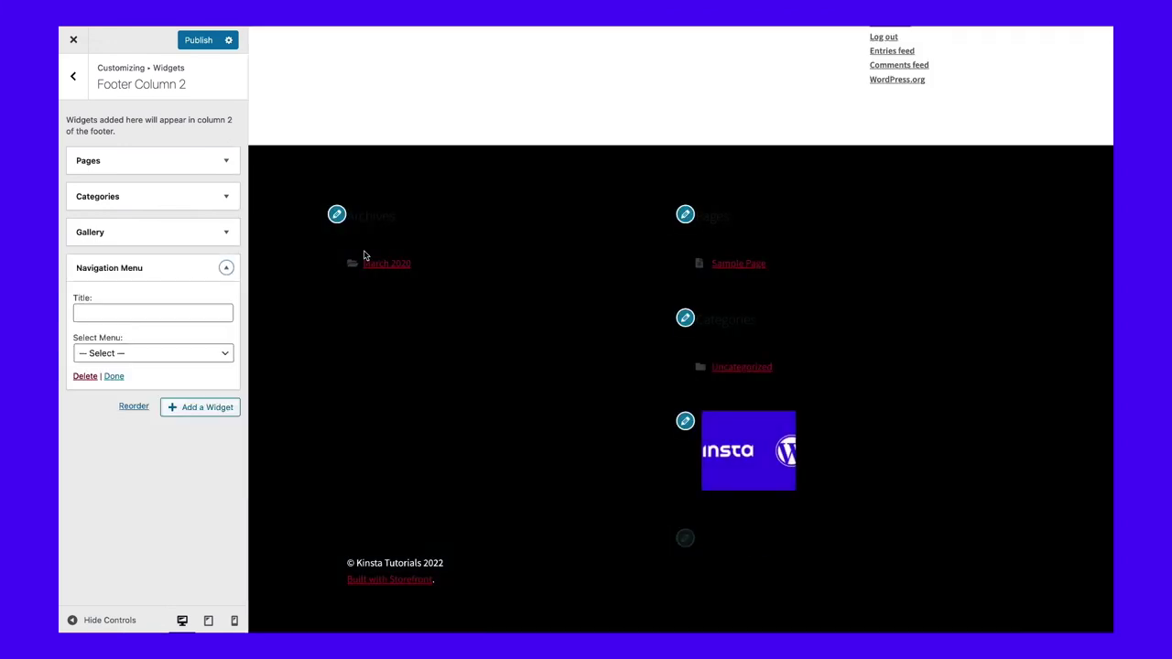
pyautogui.click(192, 404)
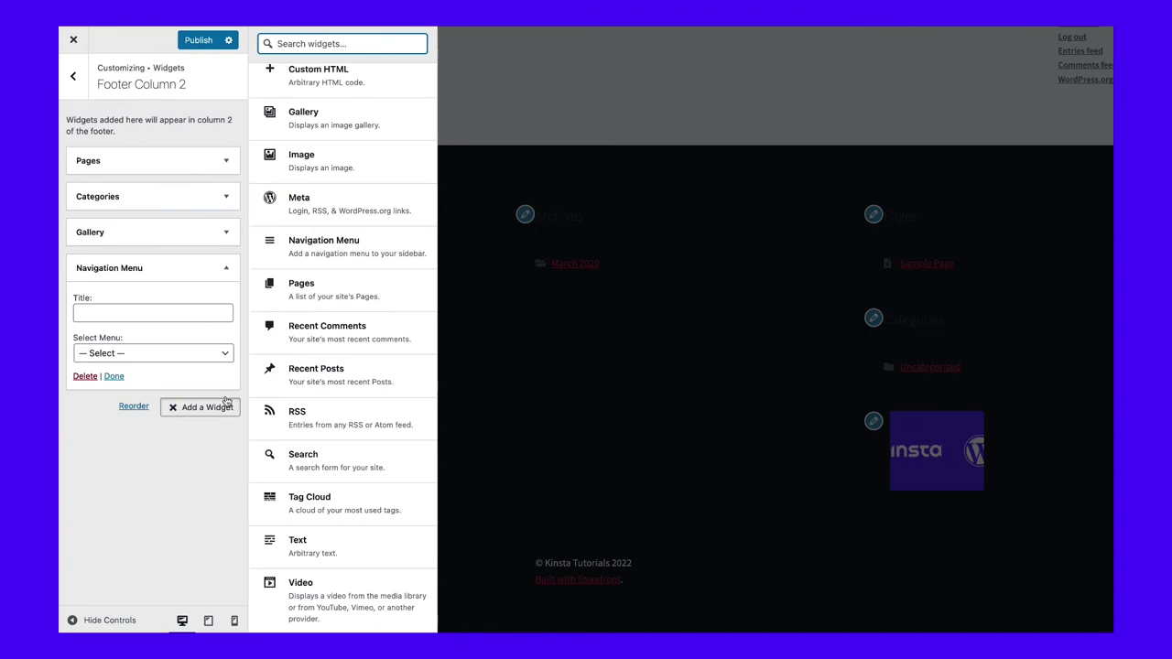
pyautogui.click(343, 461)
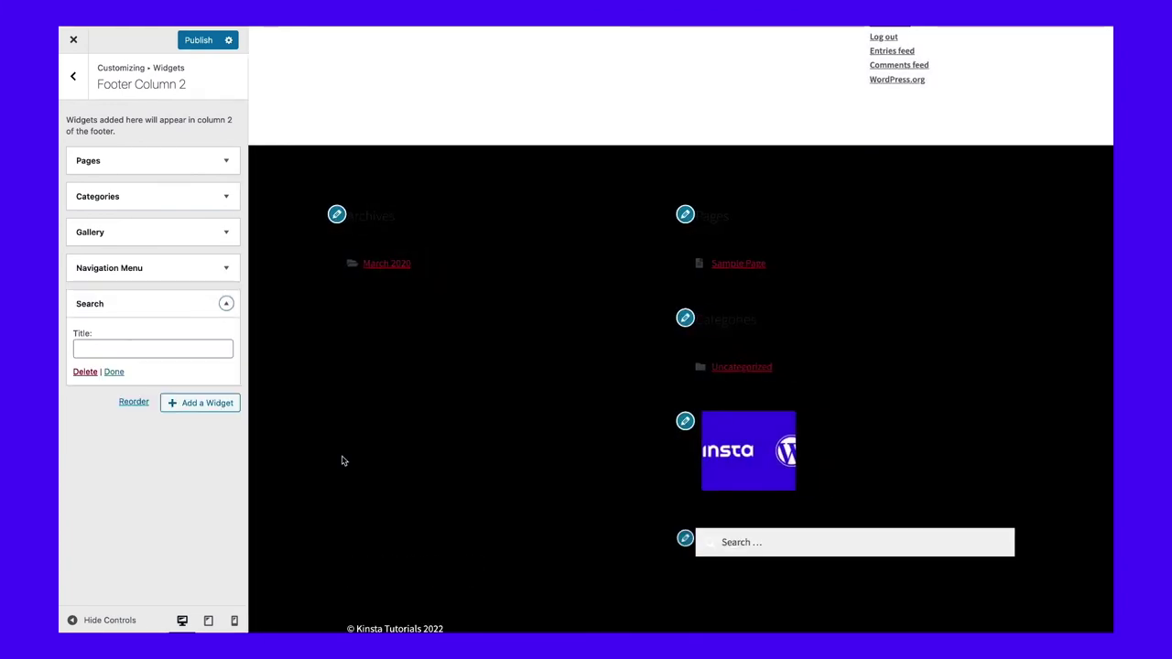
pyautogui.click(780, 542)
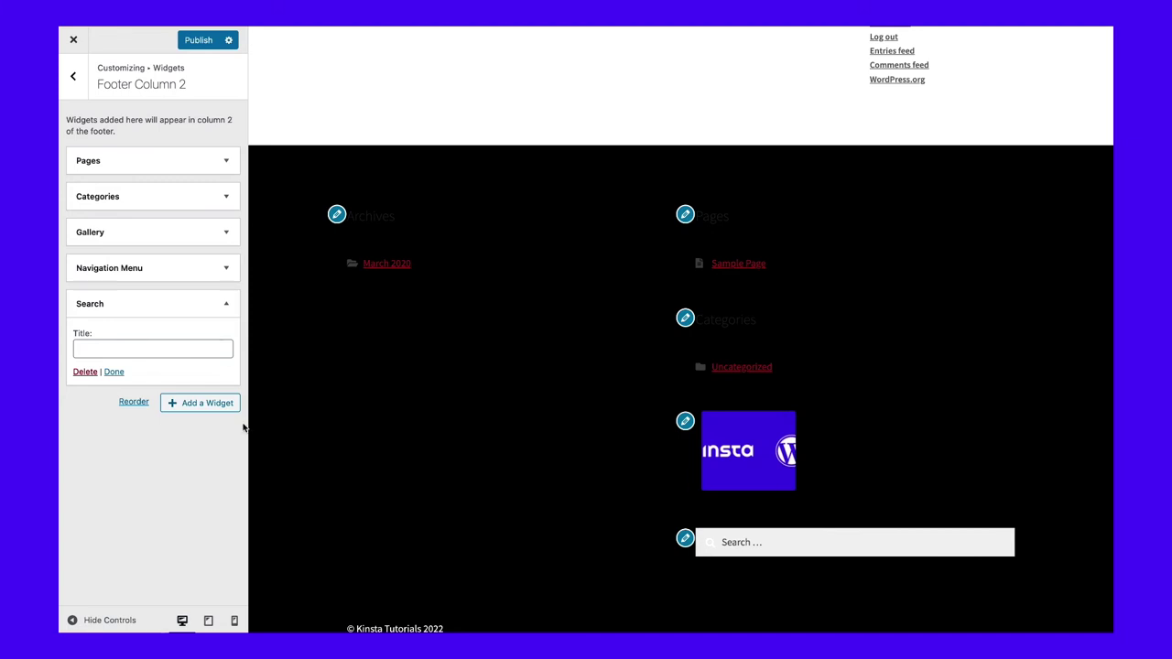
pyautogui.click(225, 309)
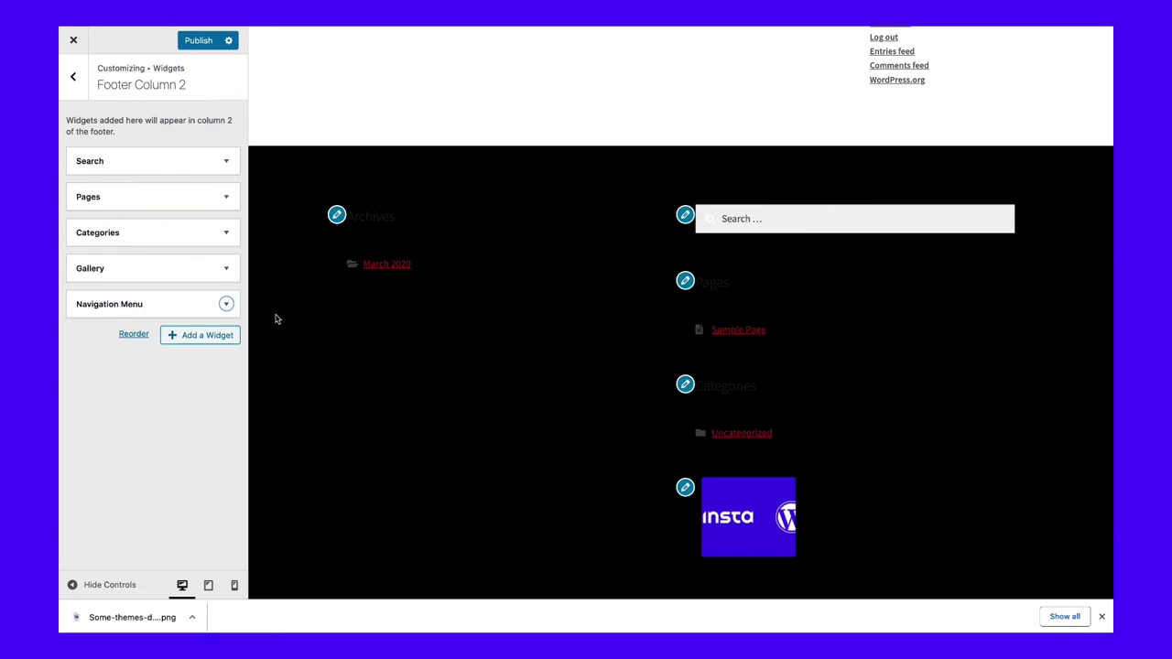
# Check the Navigation Menu widget's menu choices and look over the site's Menus panel
pyautogui.click(226, 305)
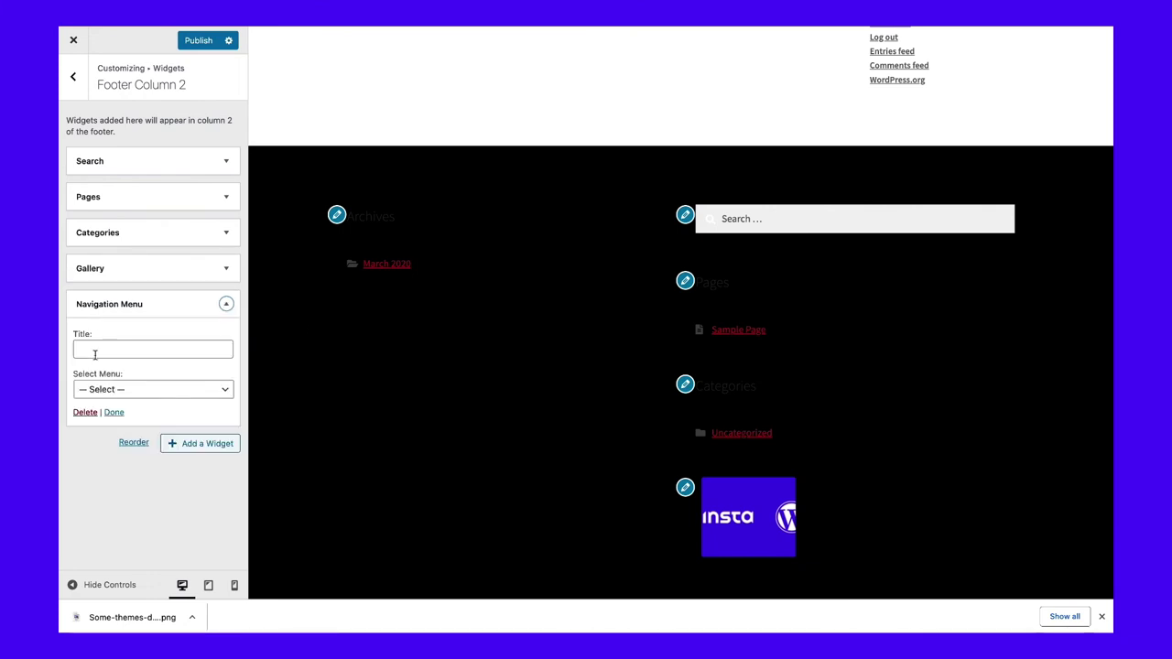
pyautogui.click(98, 391)
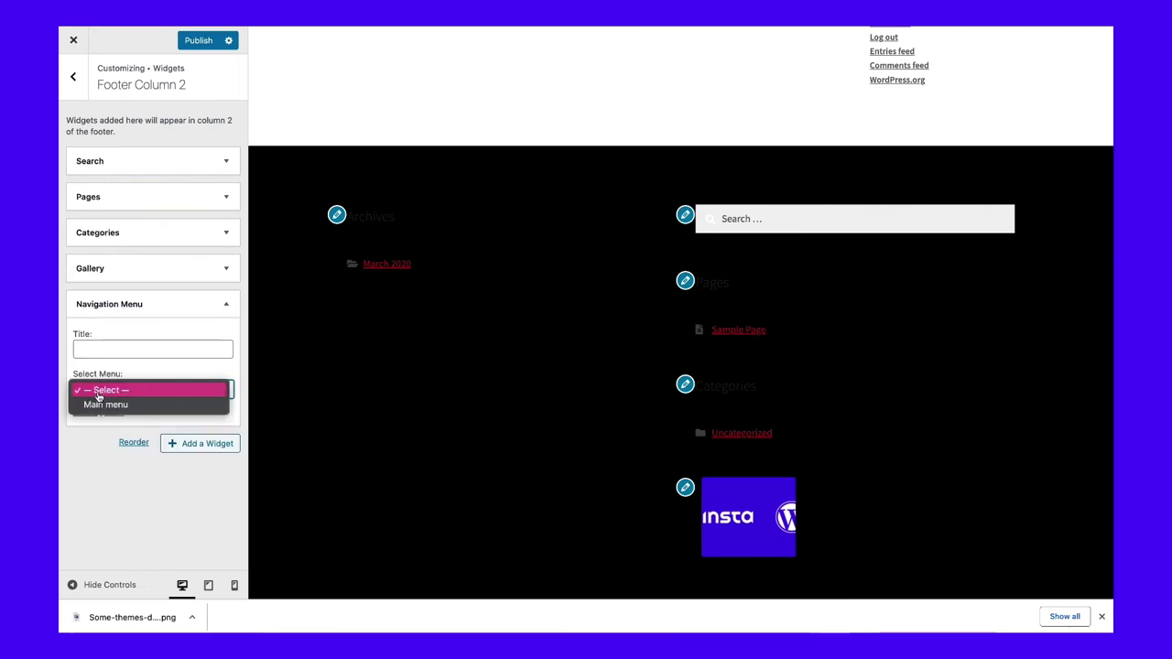
pyautogui.click(143, 427)
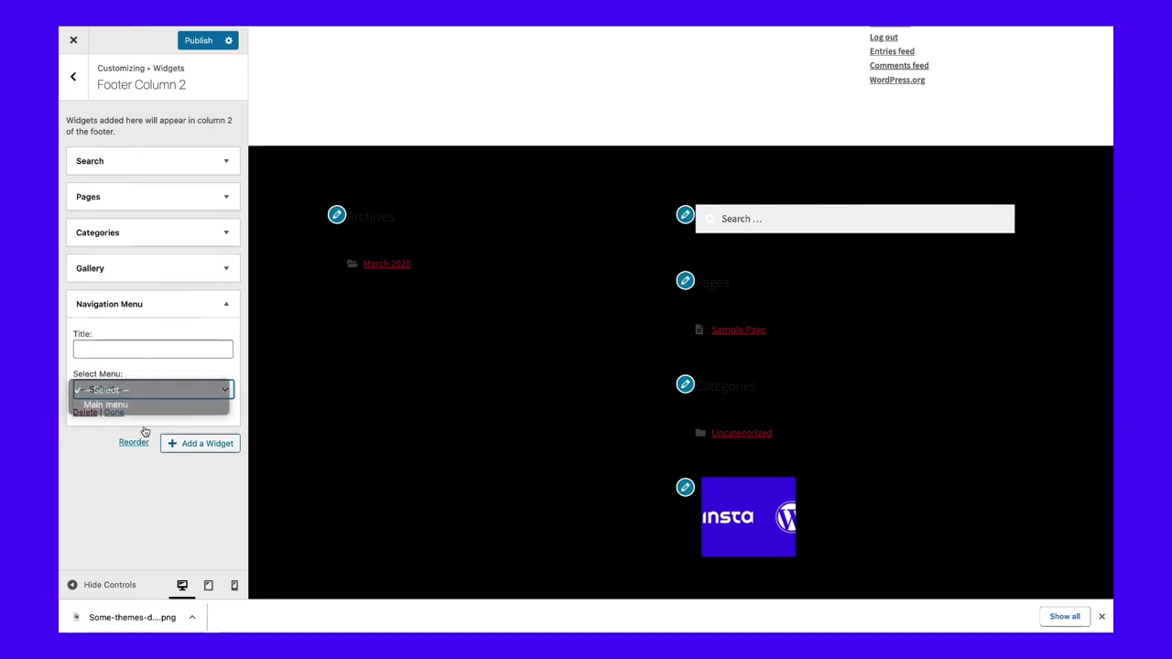
pyautogui.click(78, 95)
pyautogui.click(77, 87)
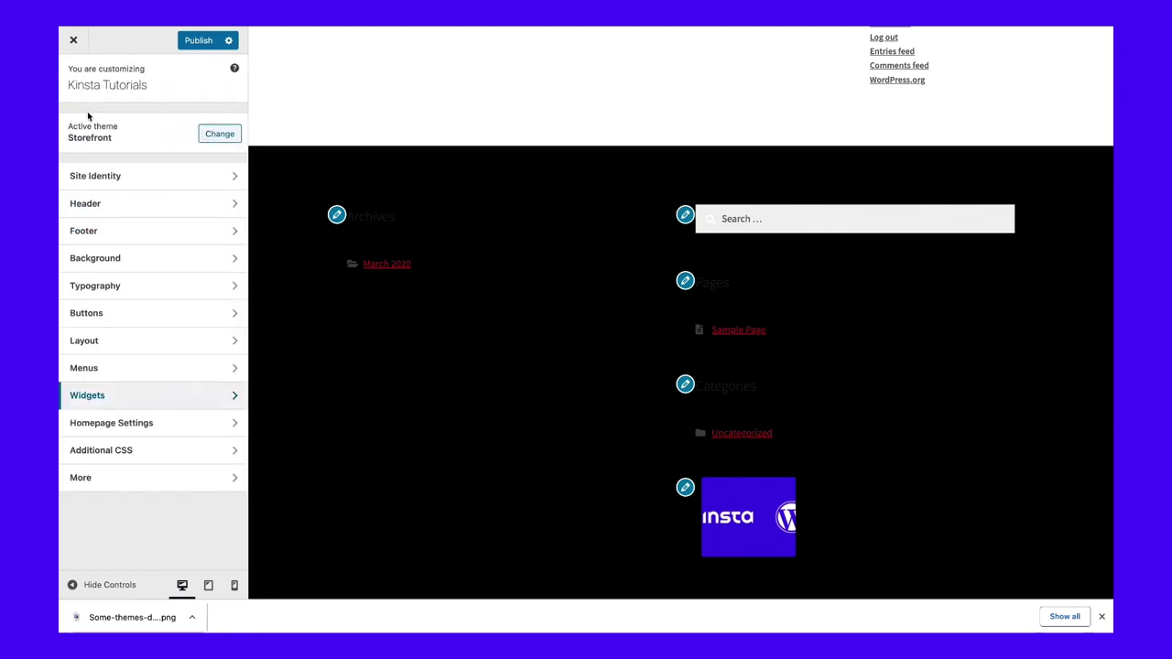
pyautogui.click(117, 366)
pyautogui.click(199, 184)
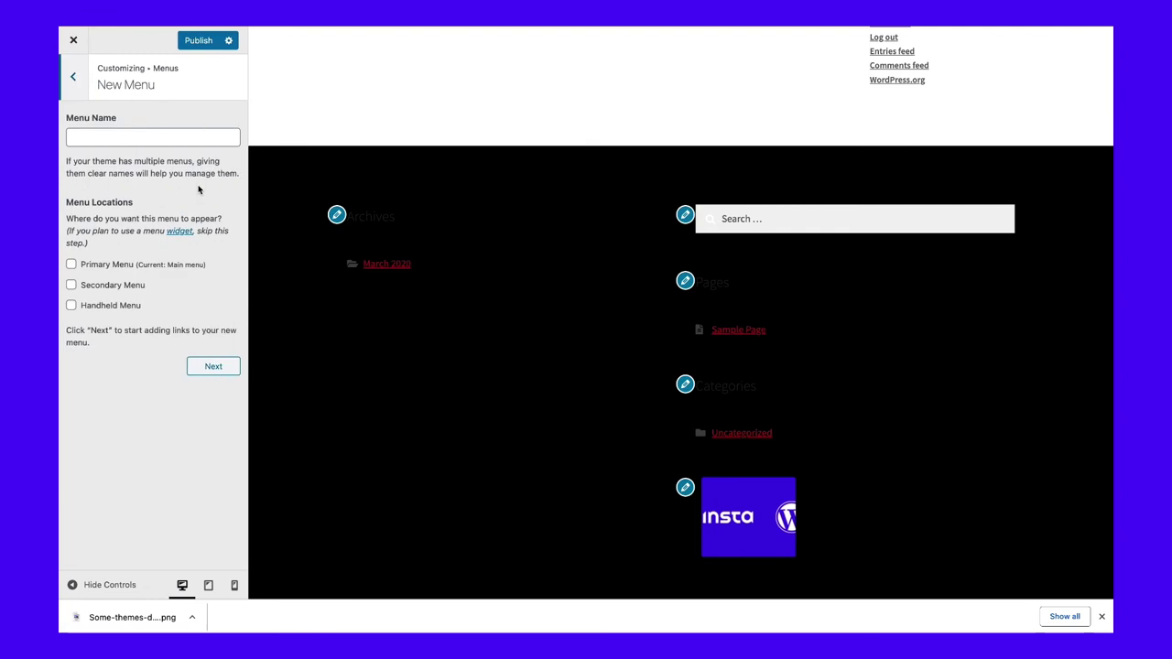
pyautogui.click(78, 86)
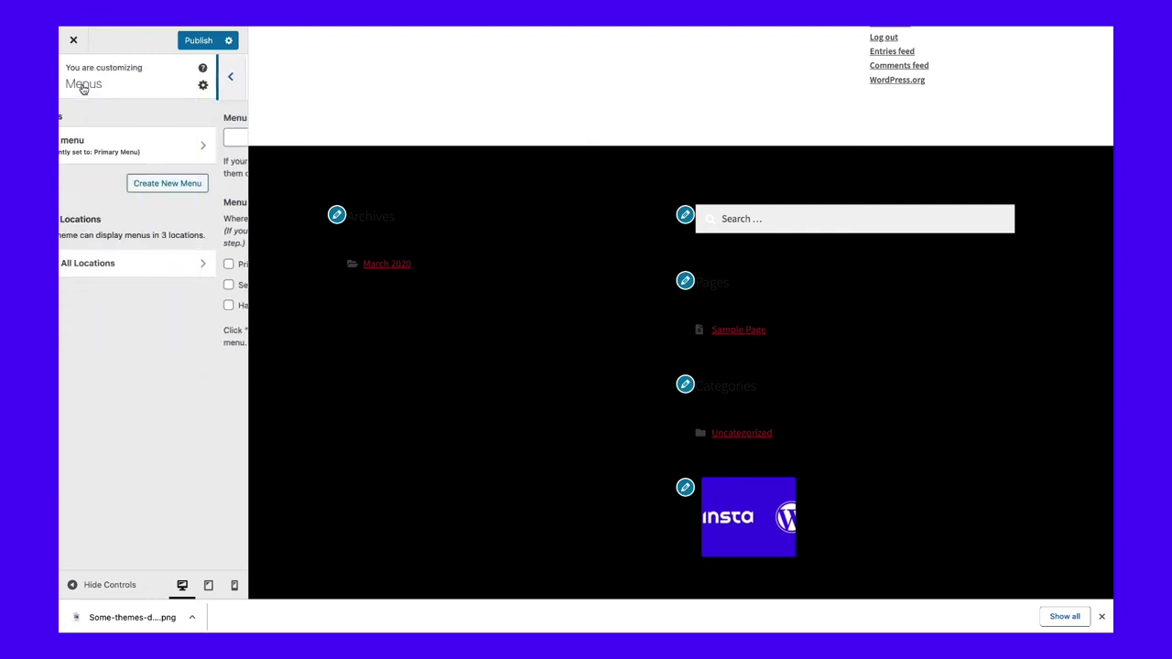
pyautogui.click(79, 88)
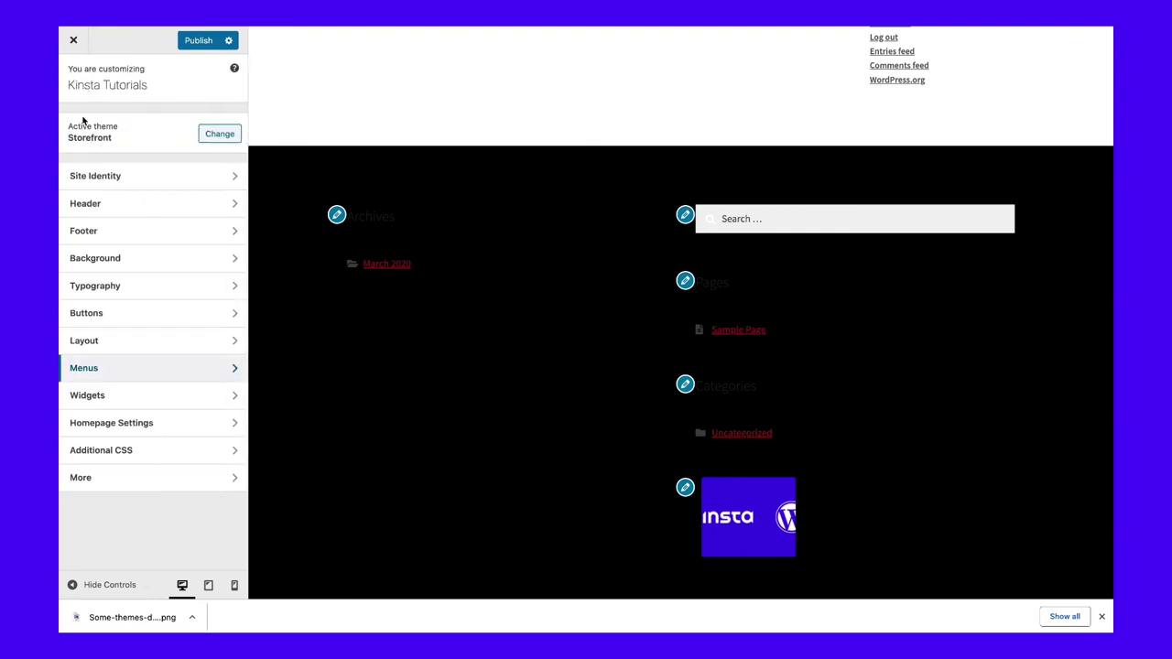
# Back in Footer Column 2, set the Navigation Menu widget to show Main menu
pyautogui.click(110, 396)
pyautogui.click(144, 201)
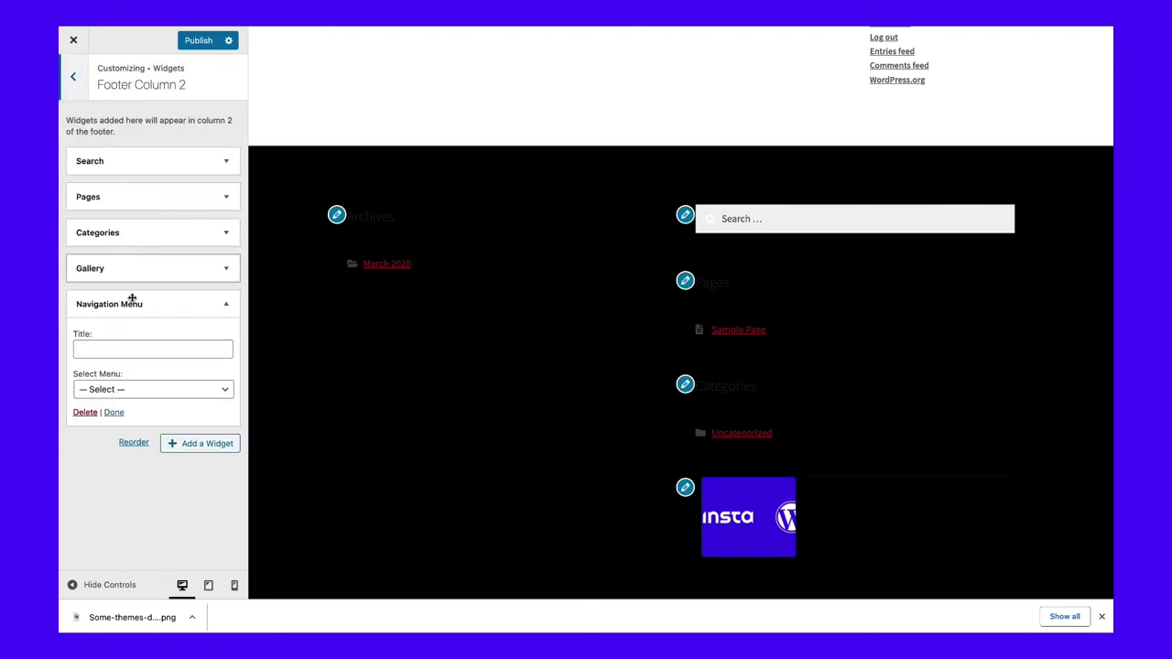
pyautogui.click(130, 392)
pyautogui.click(131, 403)
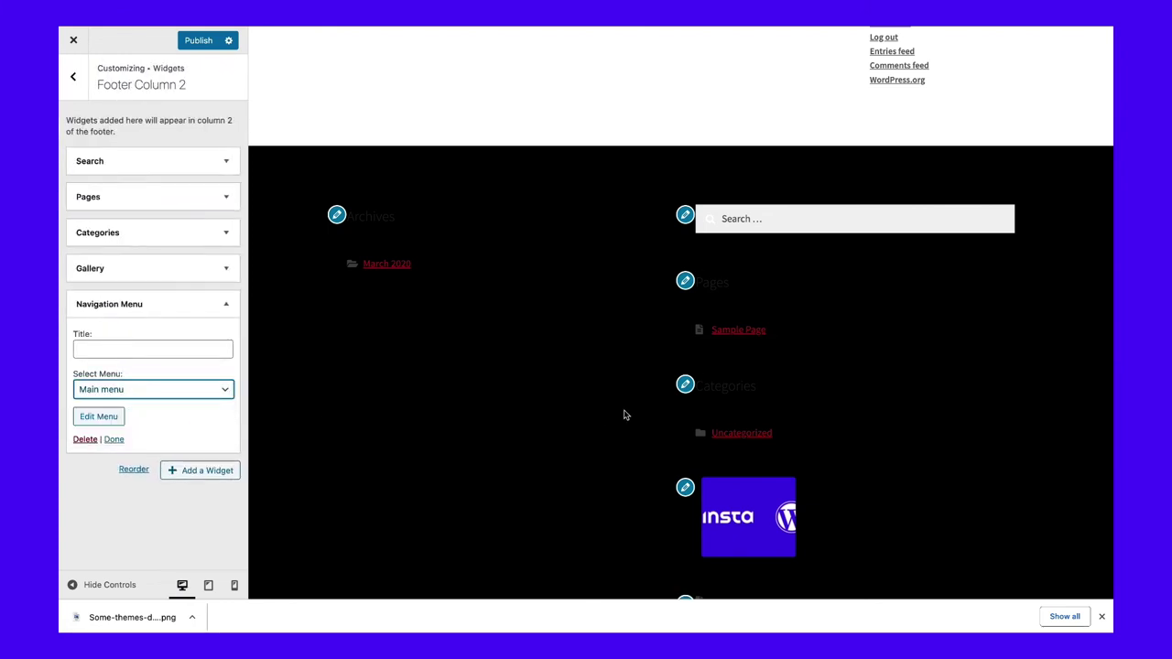
pyautogui.scroll(-2, 624, 414)
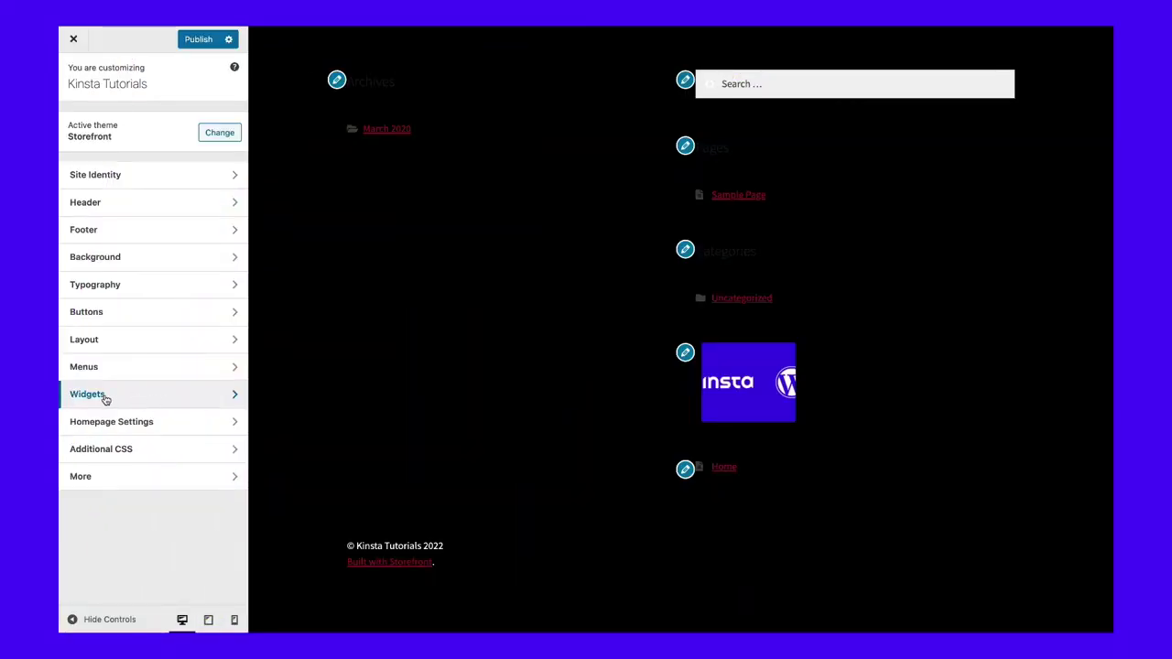
# Add an Image widget to Footer Column 2 showing the coffee-table photo
pyautogui.click(106, 397)
pyautogui.click(157, 212)
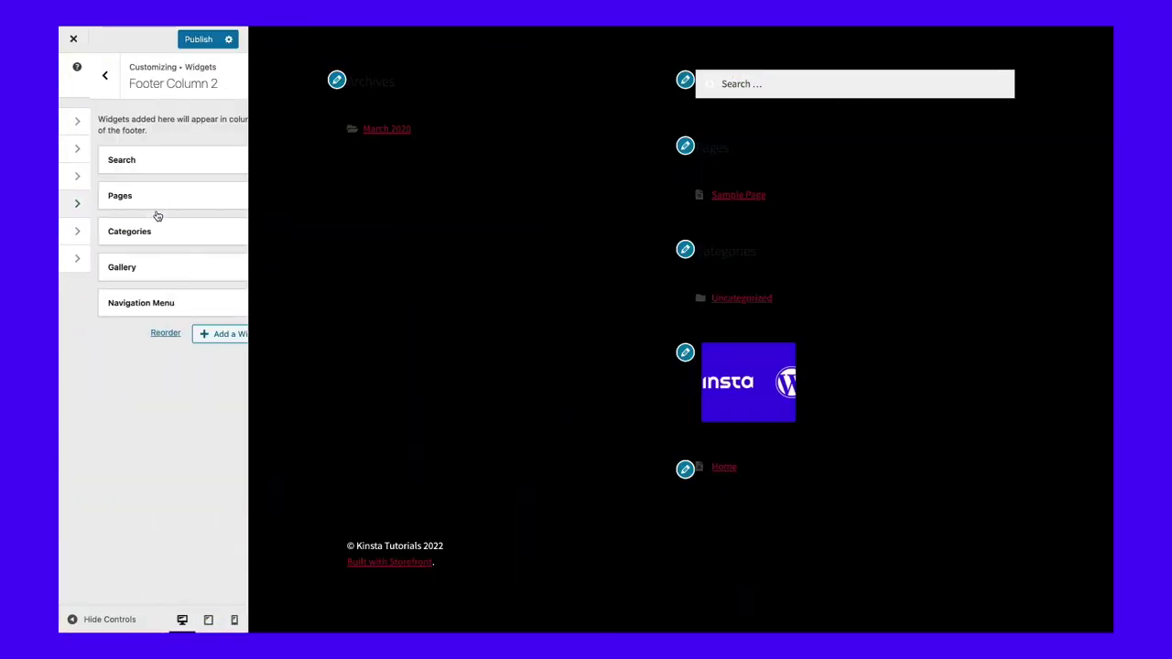
pyautogui.click(201, 335)
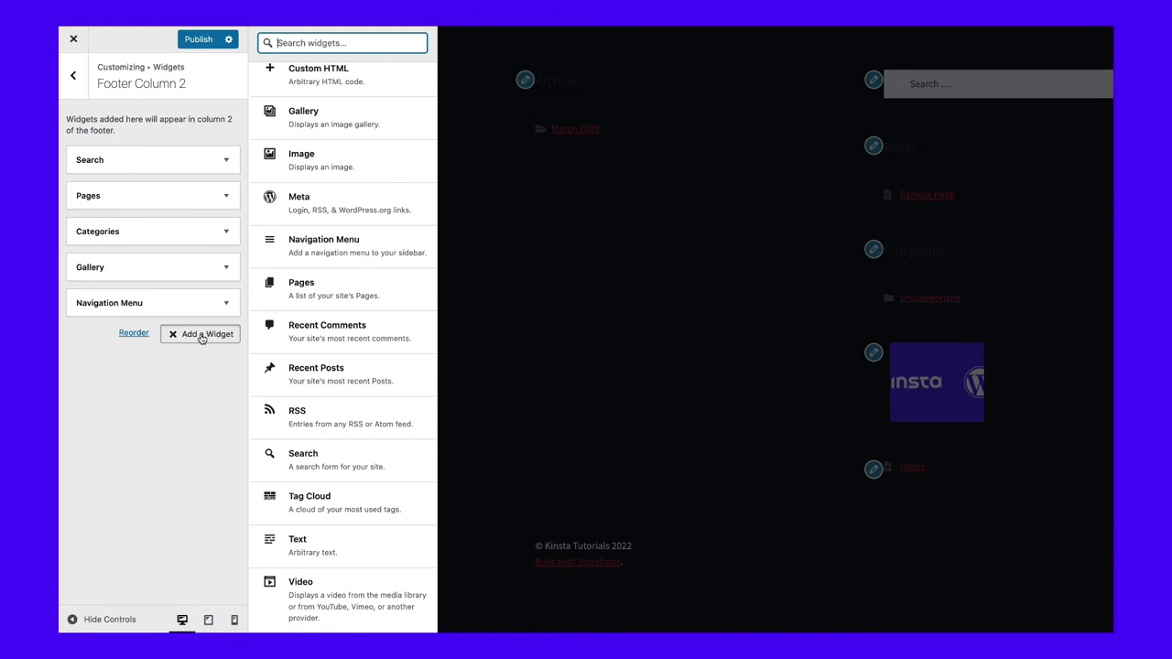
pyautogui.click(264, 165)
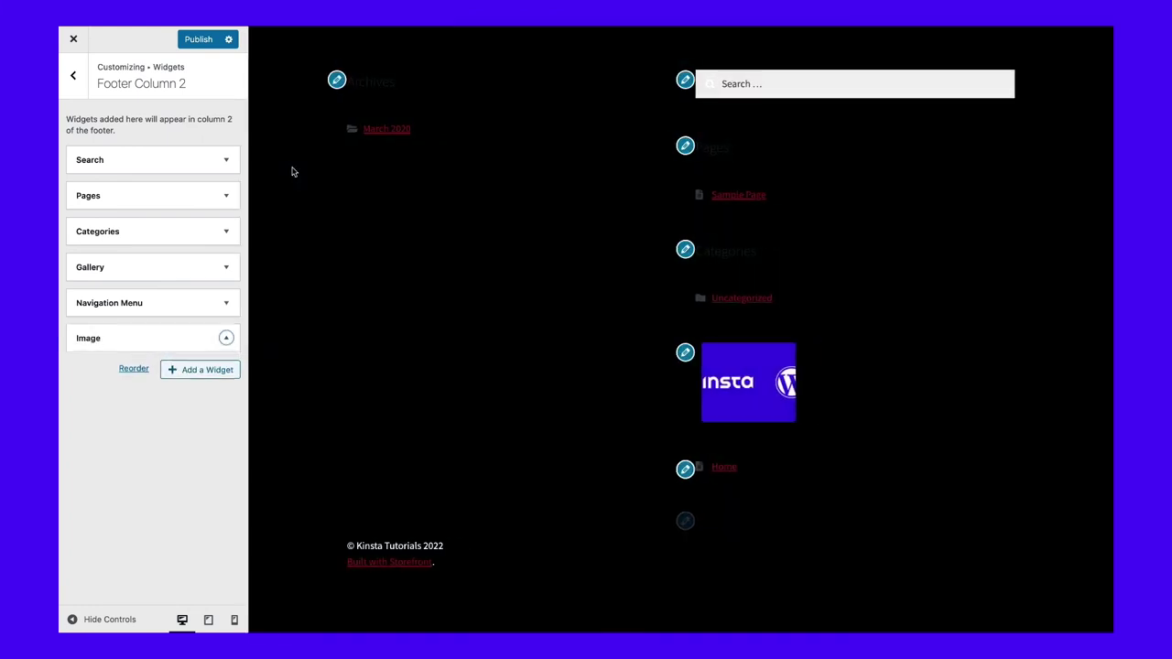
pyautogui.click(153, 414)
pyautogui.click(438, 203)
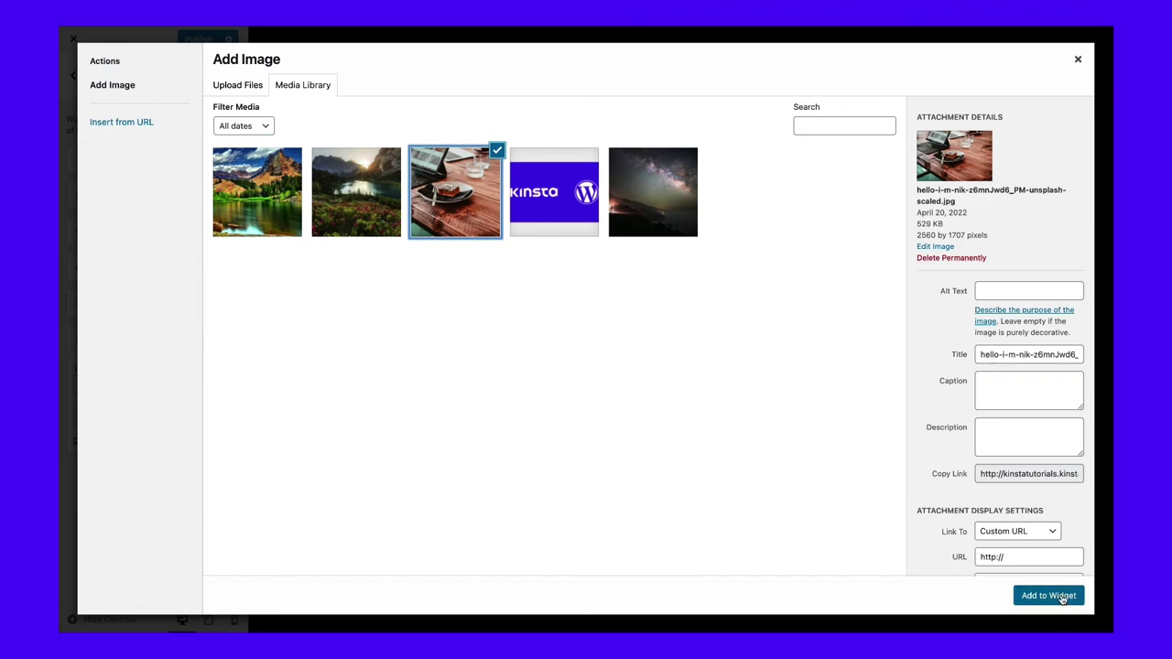
pyautogui.click(1050, 596)
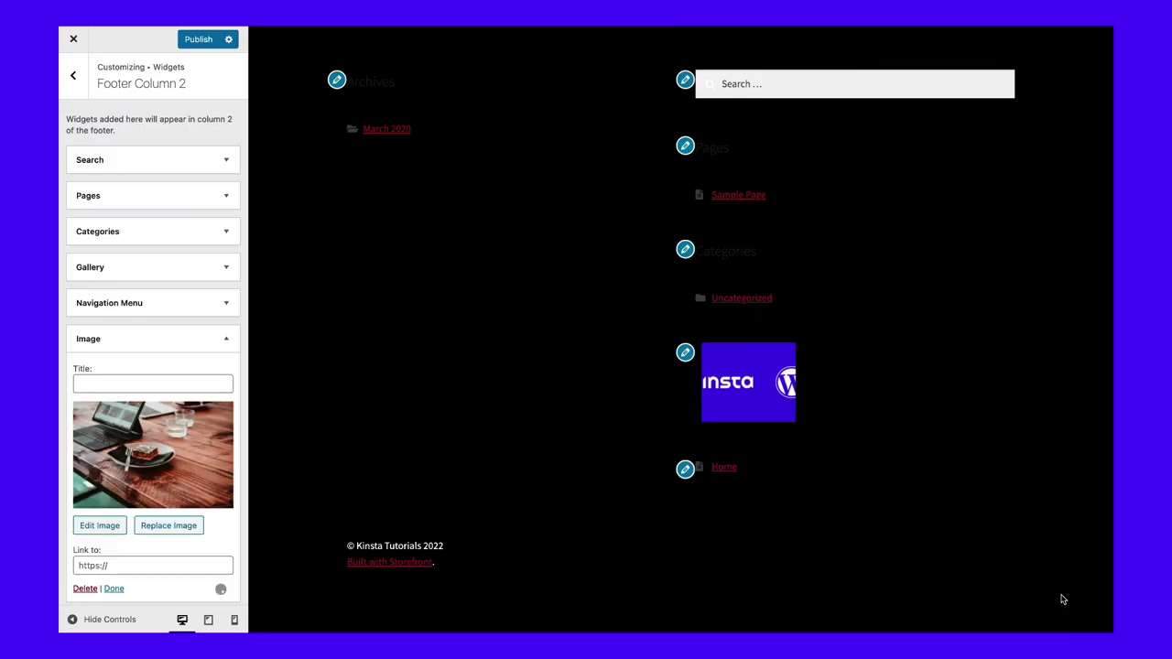
# Set the image's link to kinsta.com and finish the Image widget
pyautogui.scroll(-1, 146, 543)
pyautogui.tripleClick(125, 526)
pyautogui.write('kins')
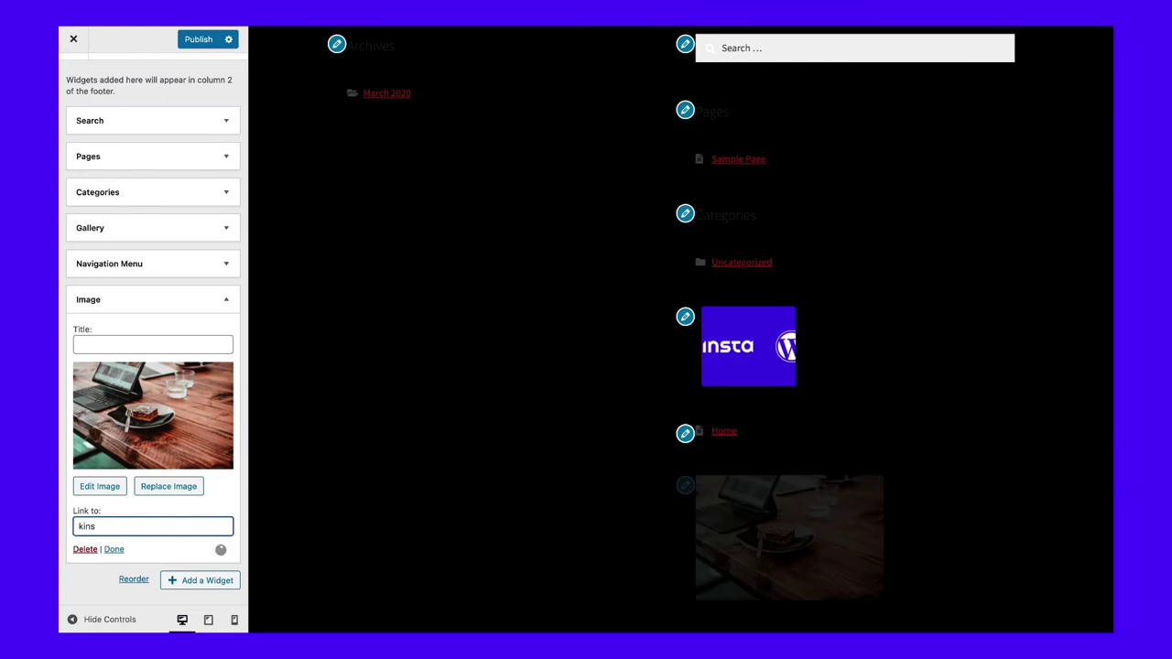
pyautogui.write('ta.com')
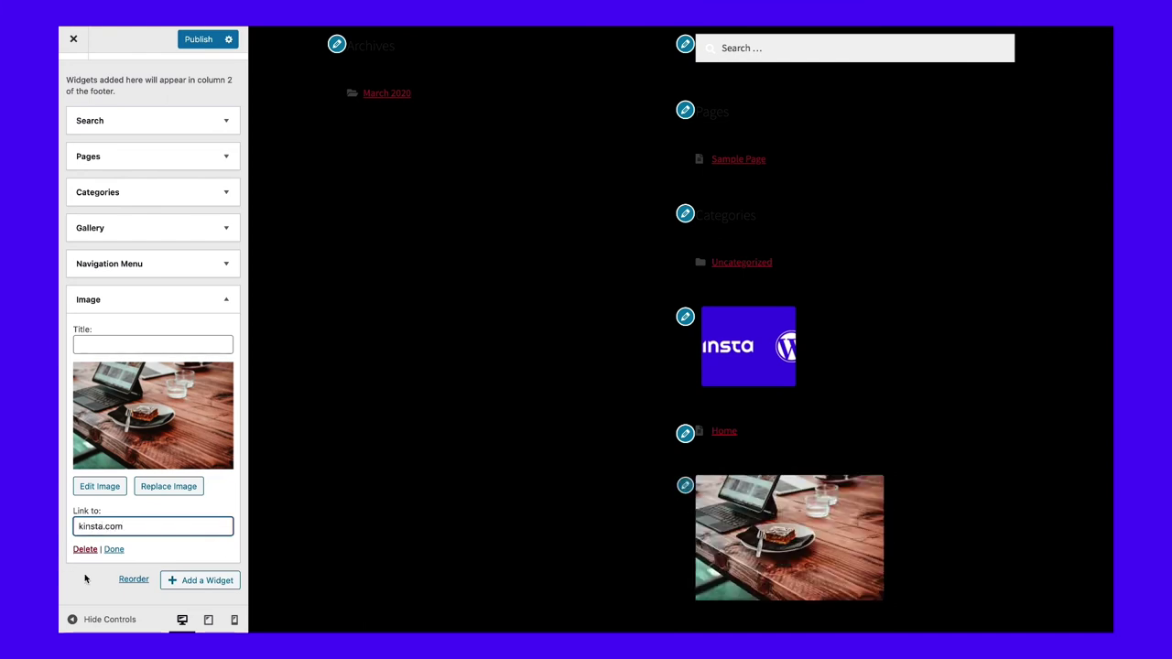
pyautogui.click(90, 579)
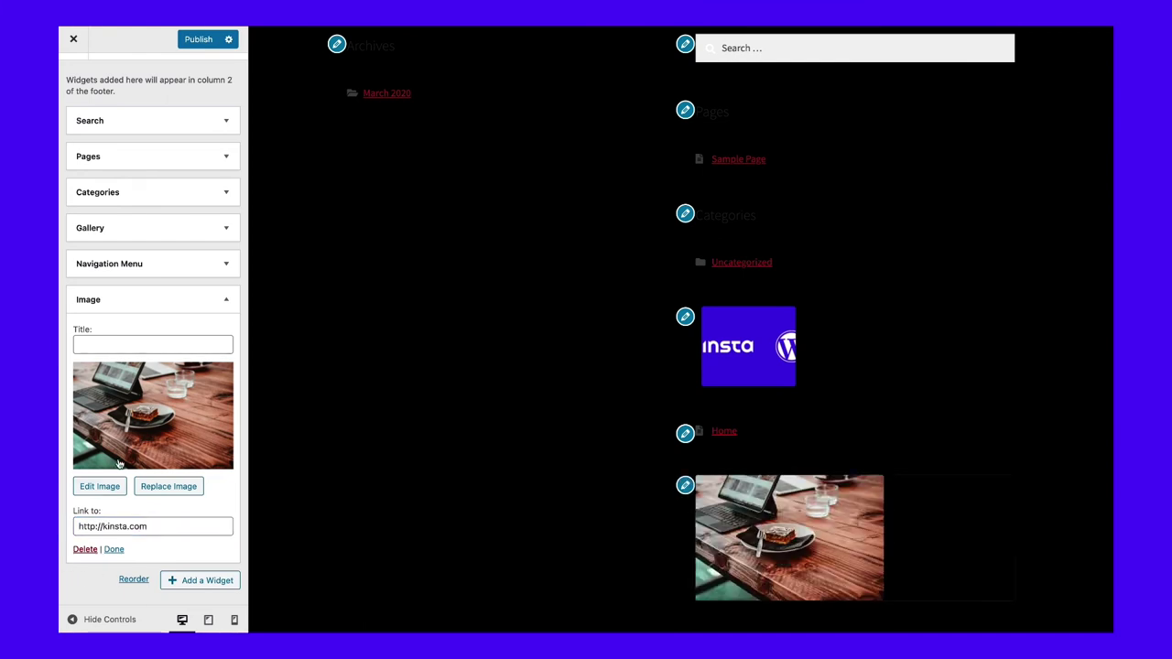
pyautogui.click(114, 550)
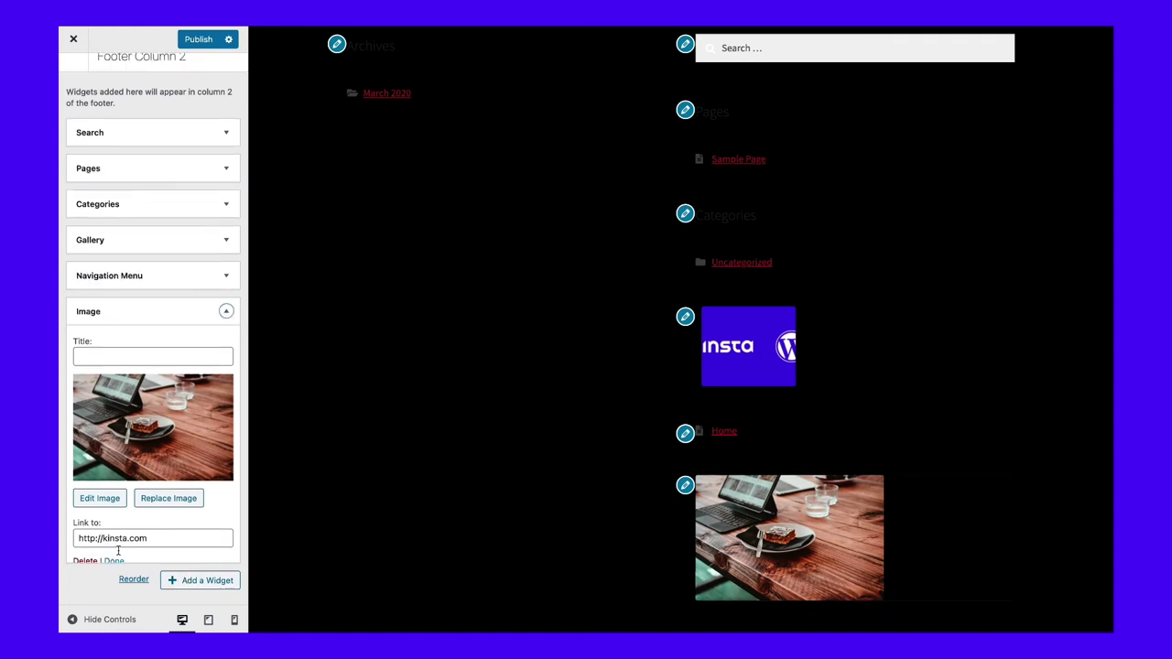
pyautogui.click(201, 371)
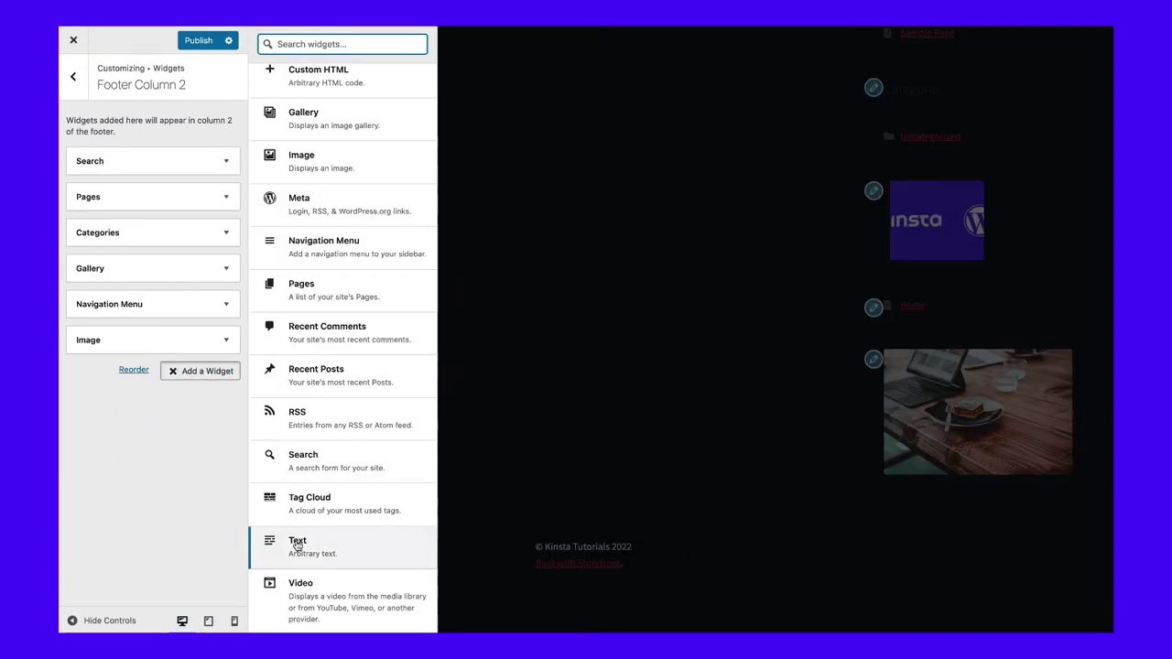
# Add a Text widget to Footer Column 2 and start entering its body text
pyautogui.click(364, 556)
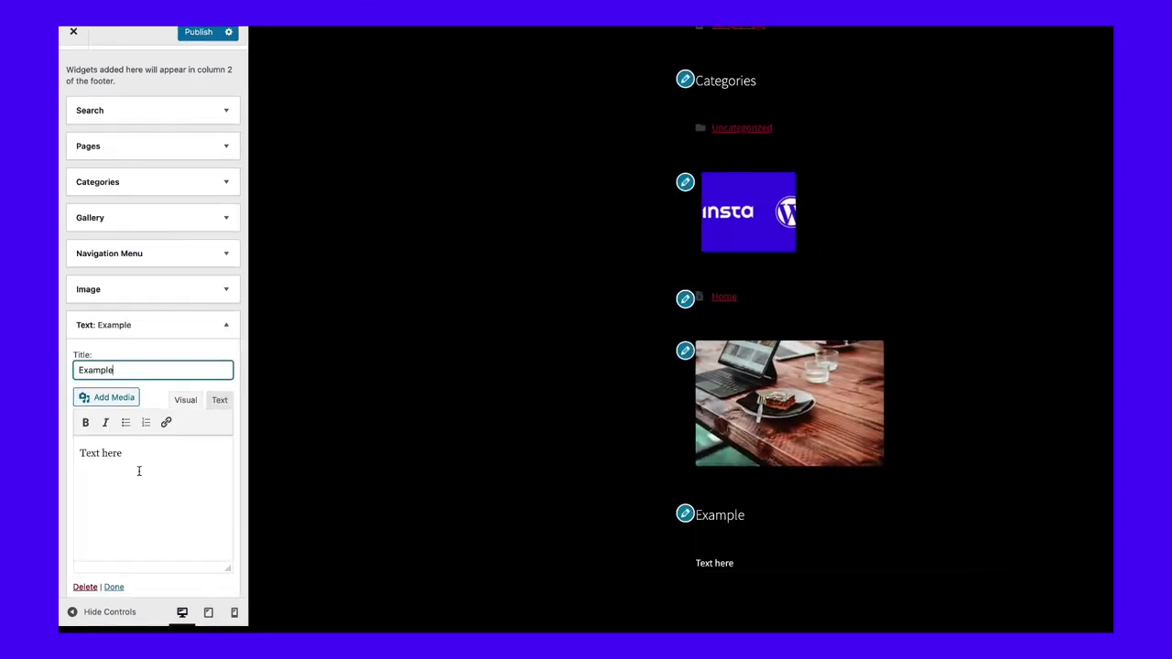
pyautogui.click(140, 458)
pyautogui.scroll(-1, 139, 458)
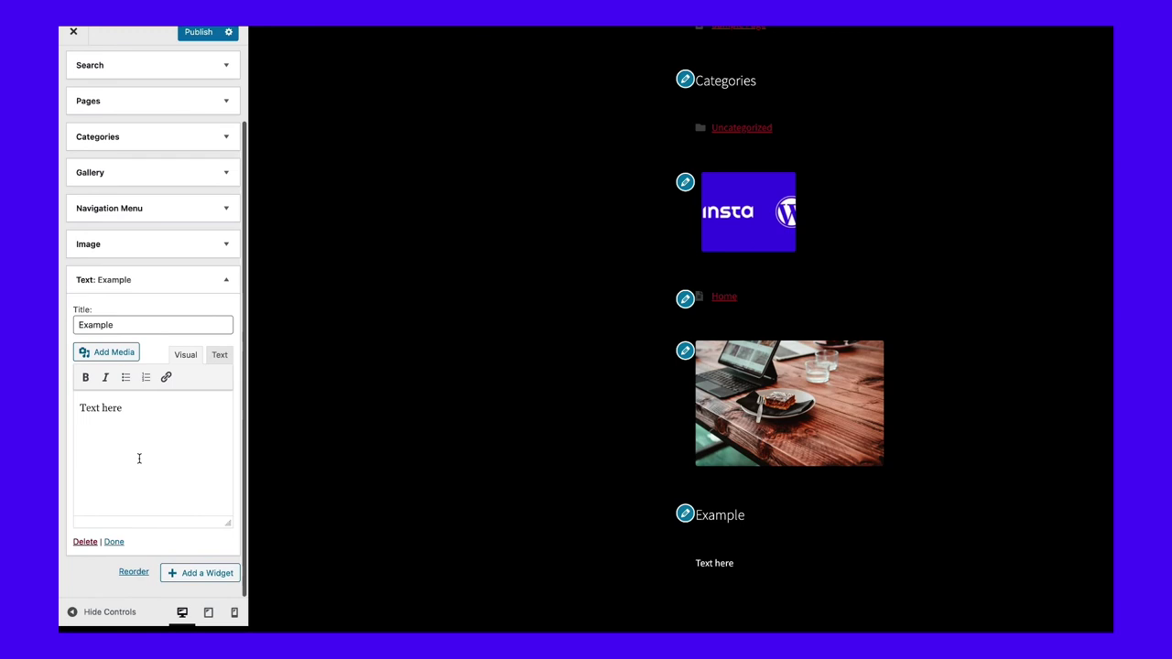
pyautogui.write('.')
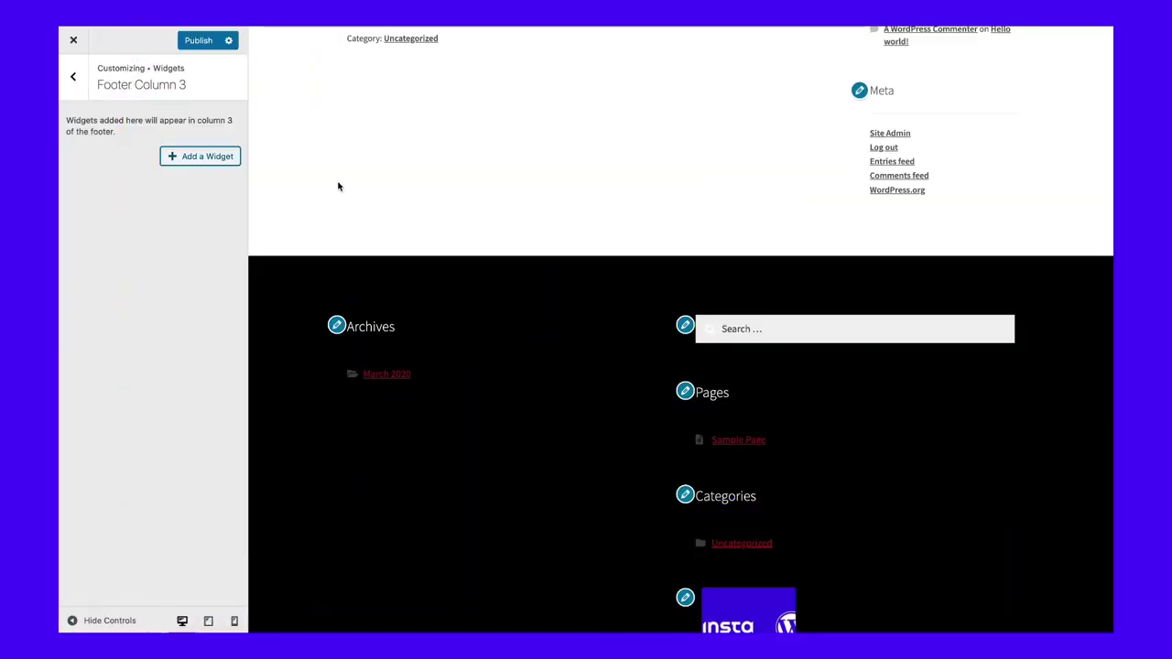
# Add a Custom HTML widget with the pasted contact-form code to Footer Column 3 and test its fields
pyautogui.click(186, 160)
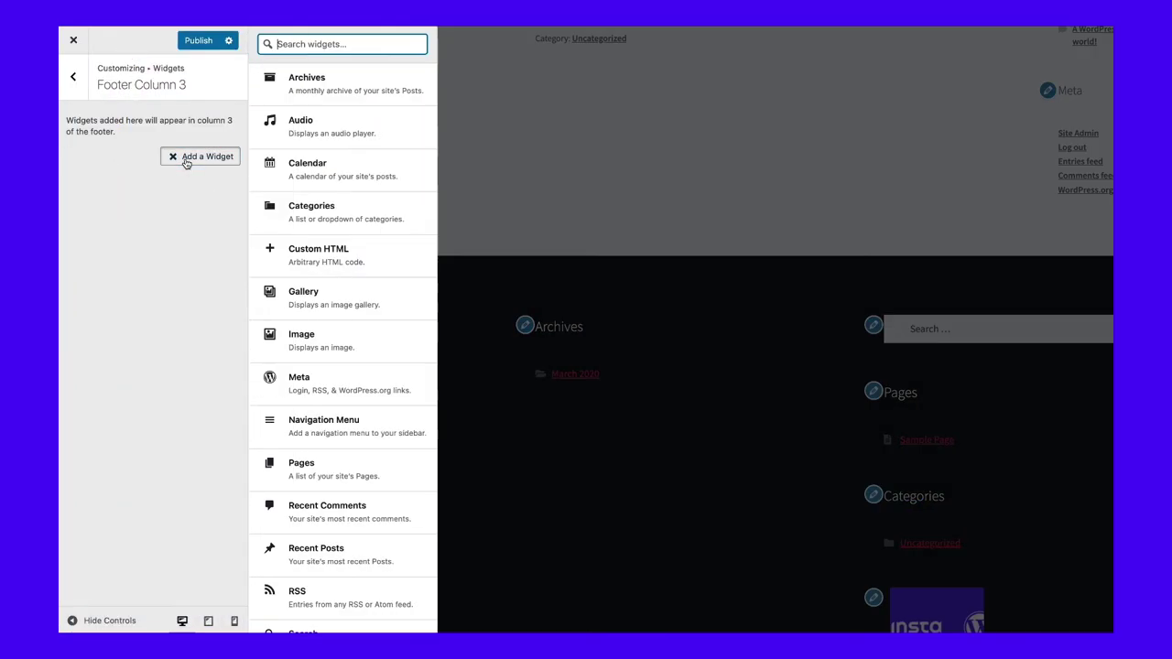
pyautogui.click(356, 263)
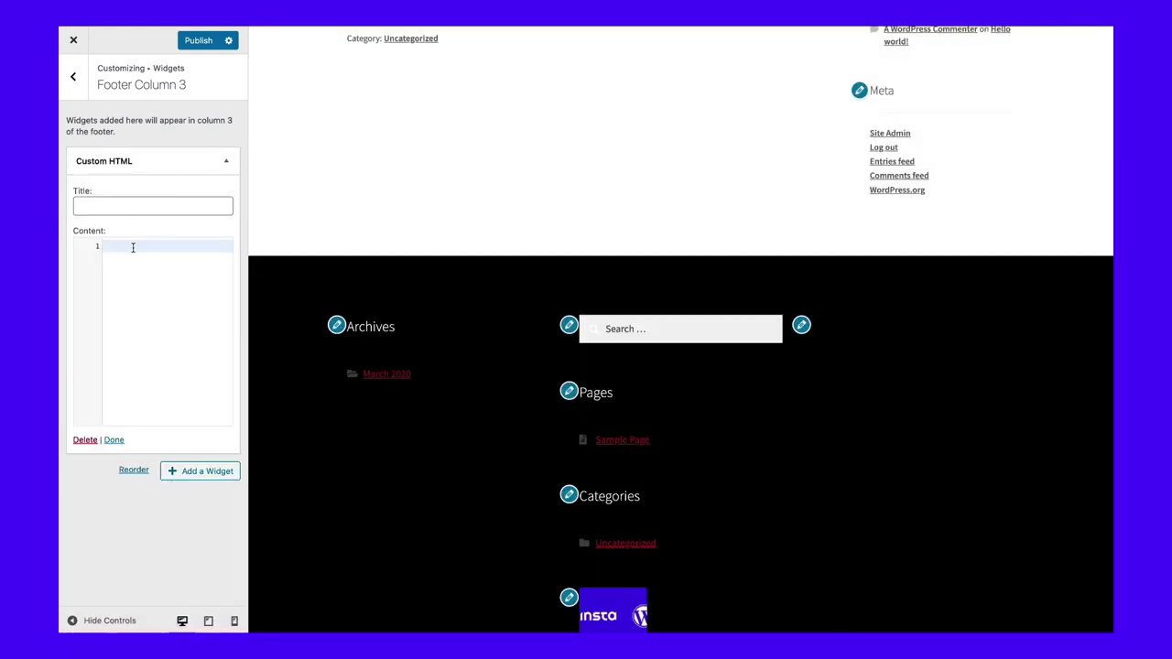
pyautogui.hotkey('ctrl', 'v')
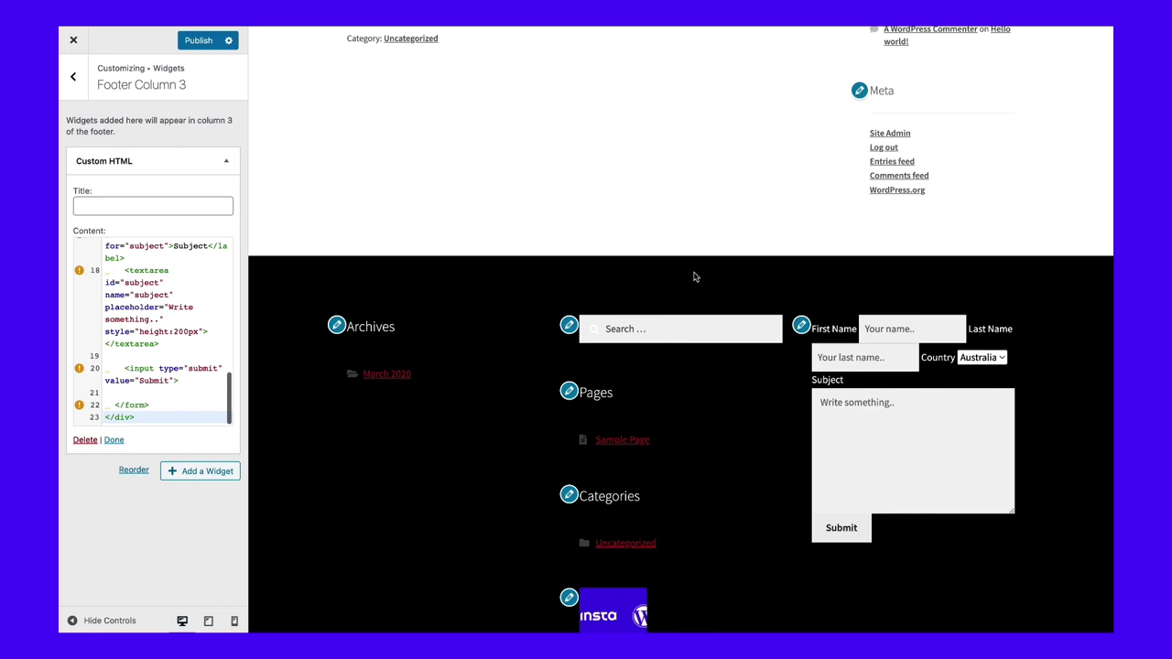
pyautogui.click(907, 329)
pyautogui.click(865, 358)
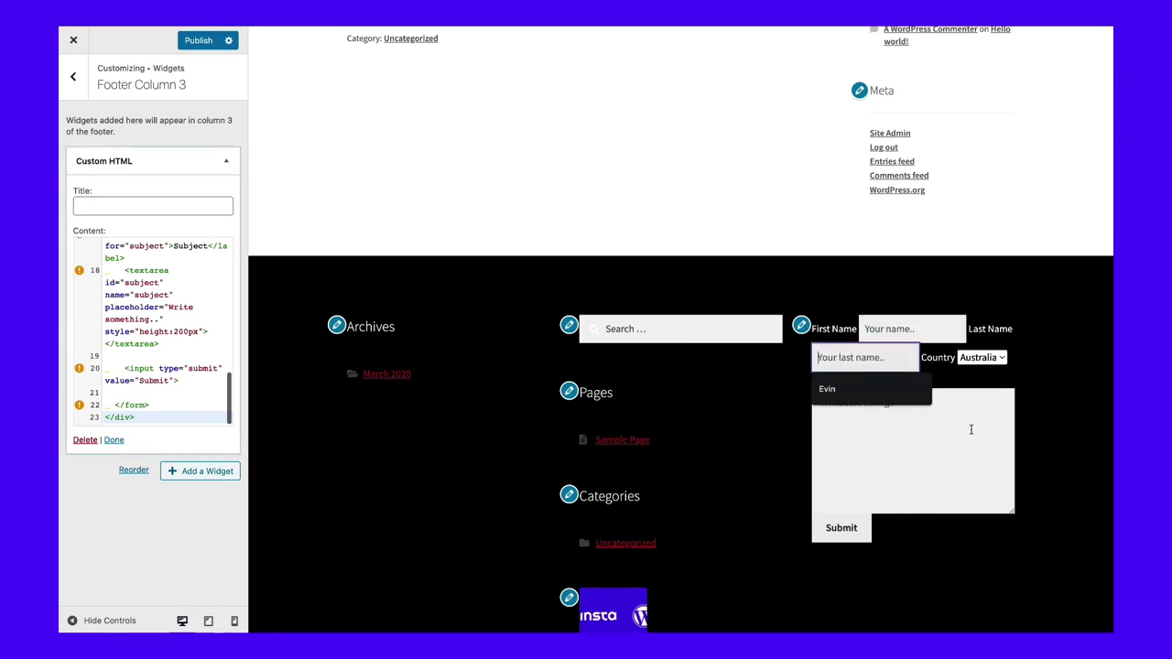
pyautogui.click(970, 430)
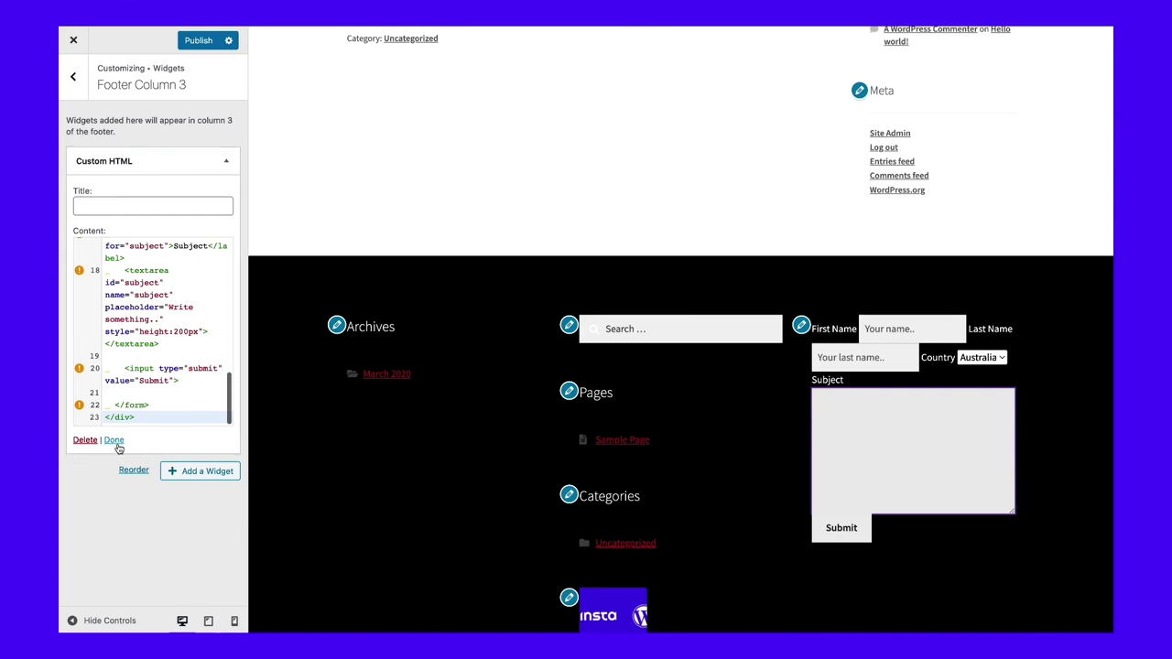
pyautogui.click(114, 440)
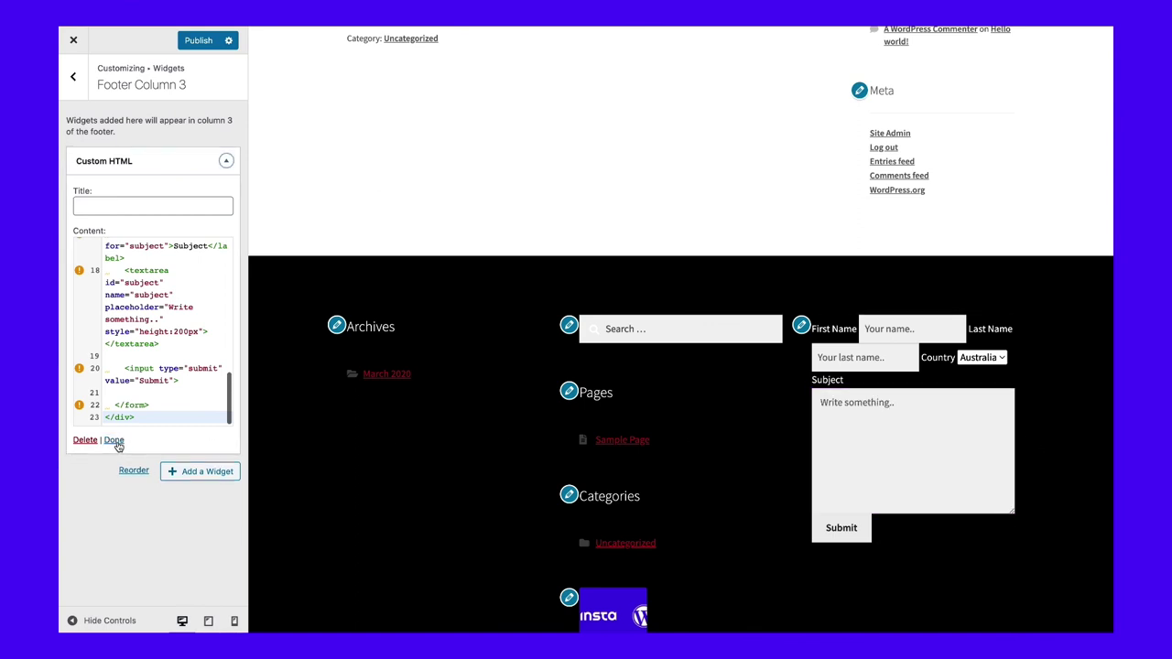